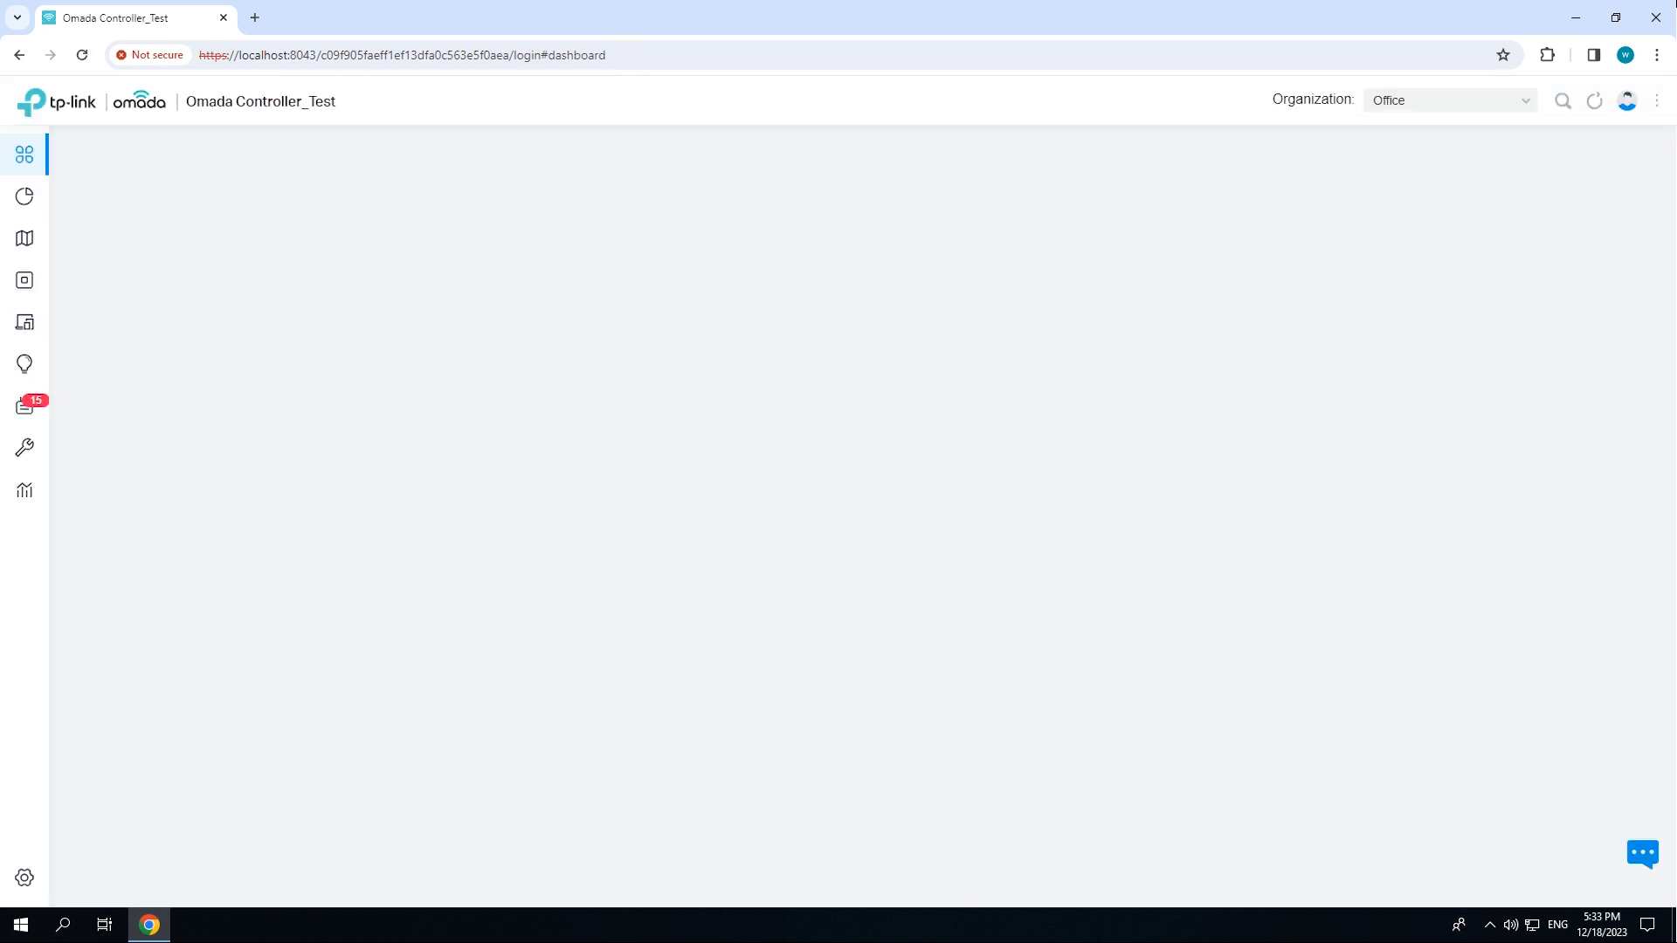
# - Open the office Wi-Fi wireless network for editing and enable its WLAN schedule with the Radio off action
pyautogui.click(73, 877)
pyautogui.click(117, 270)
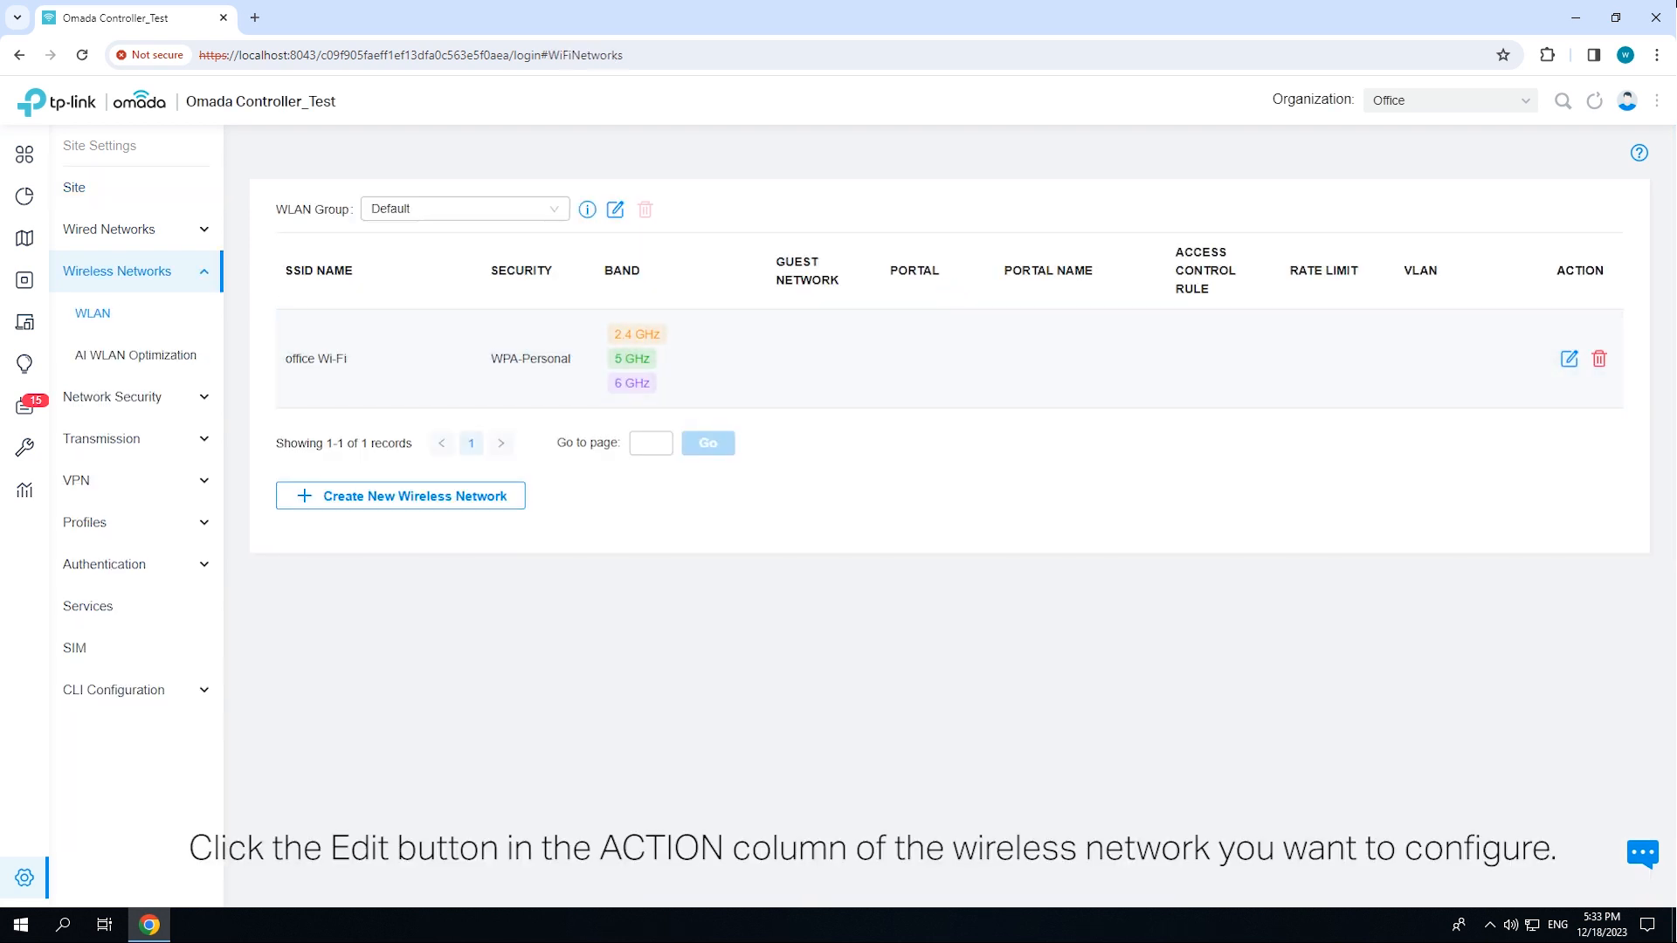
pyautogui.click(1569, 358)
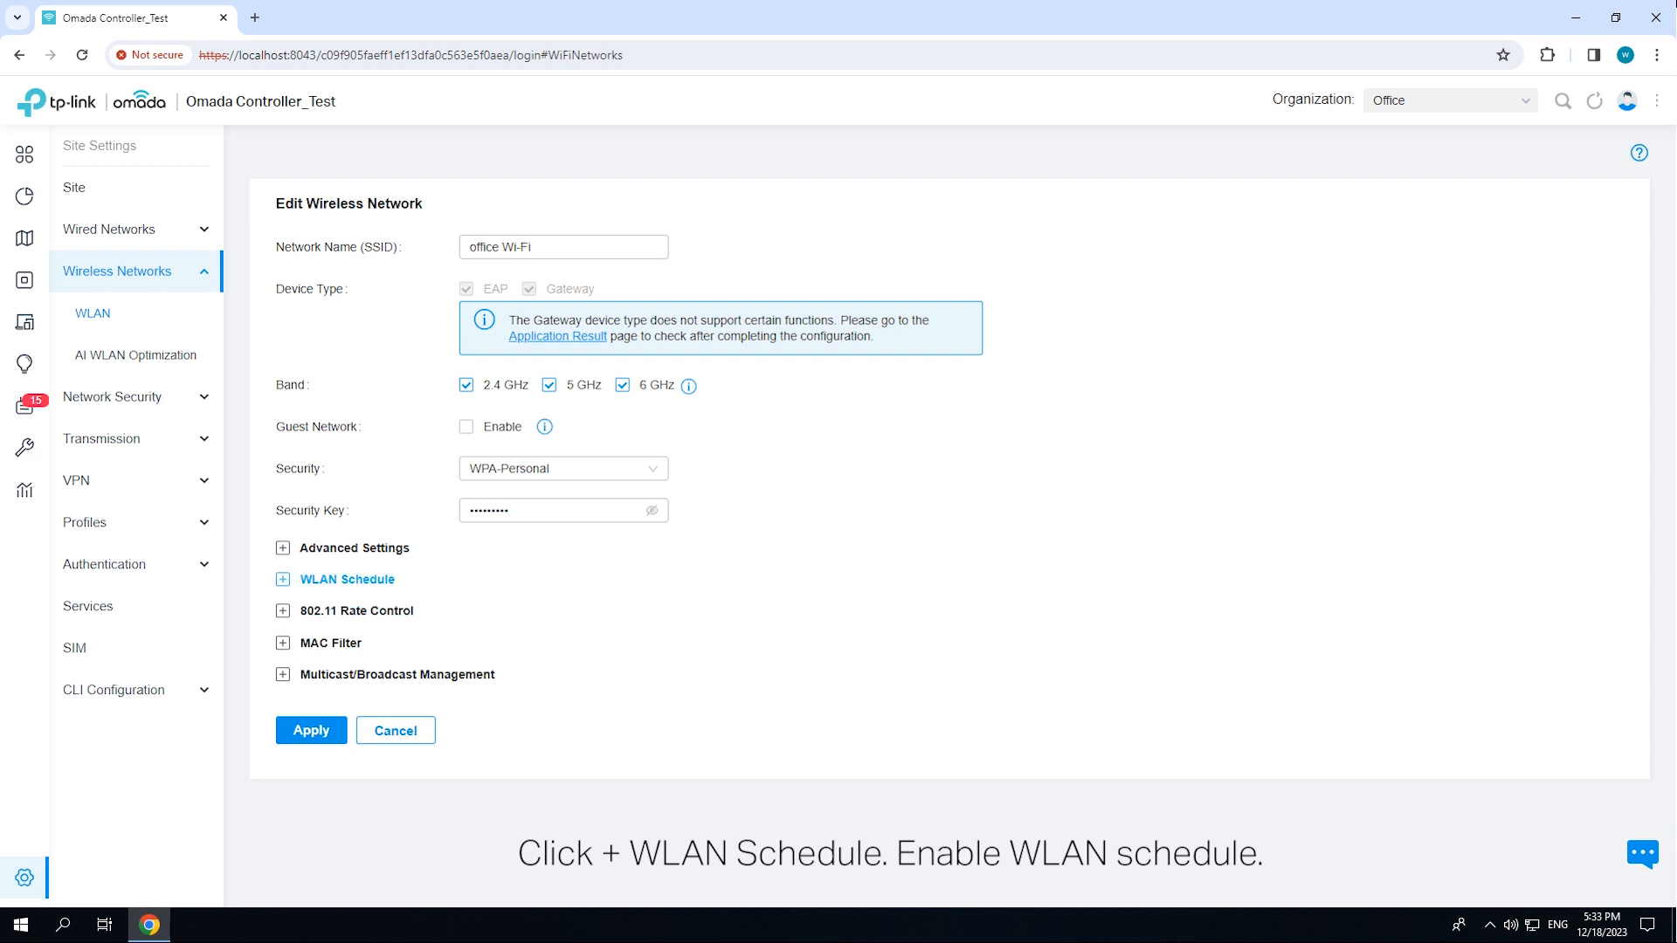
pyautogui.click(347, 579)
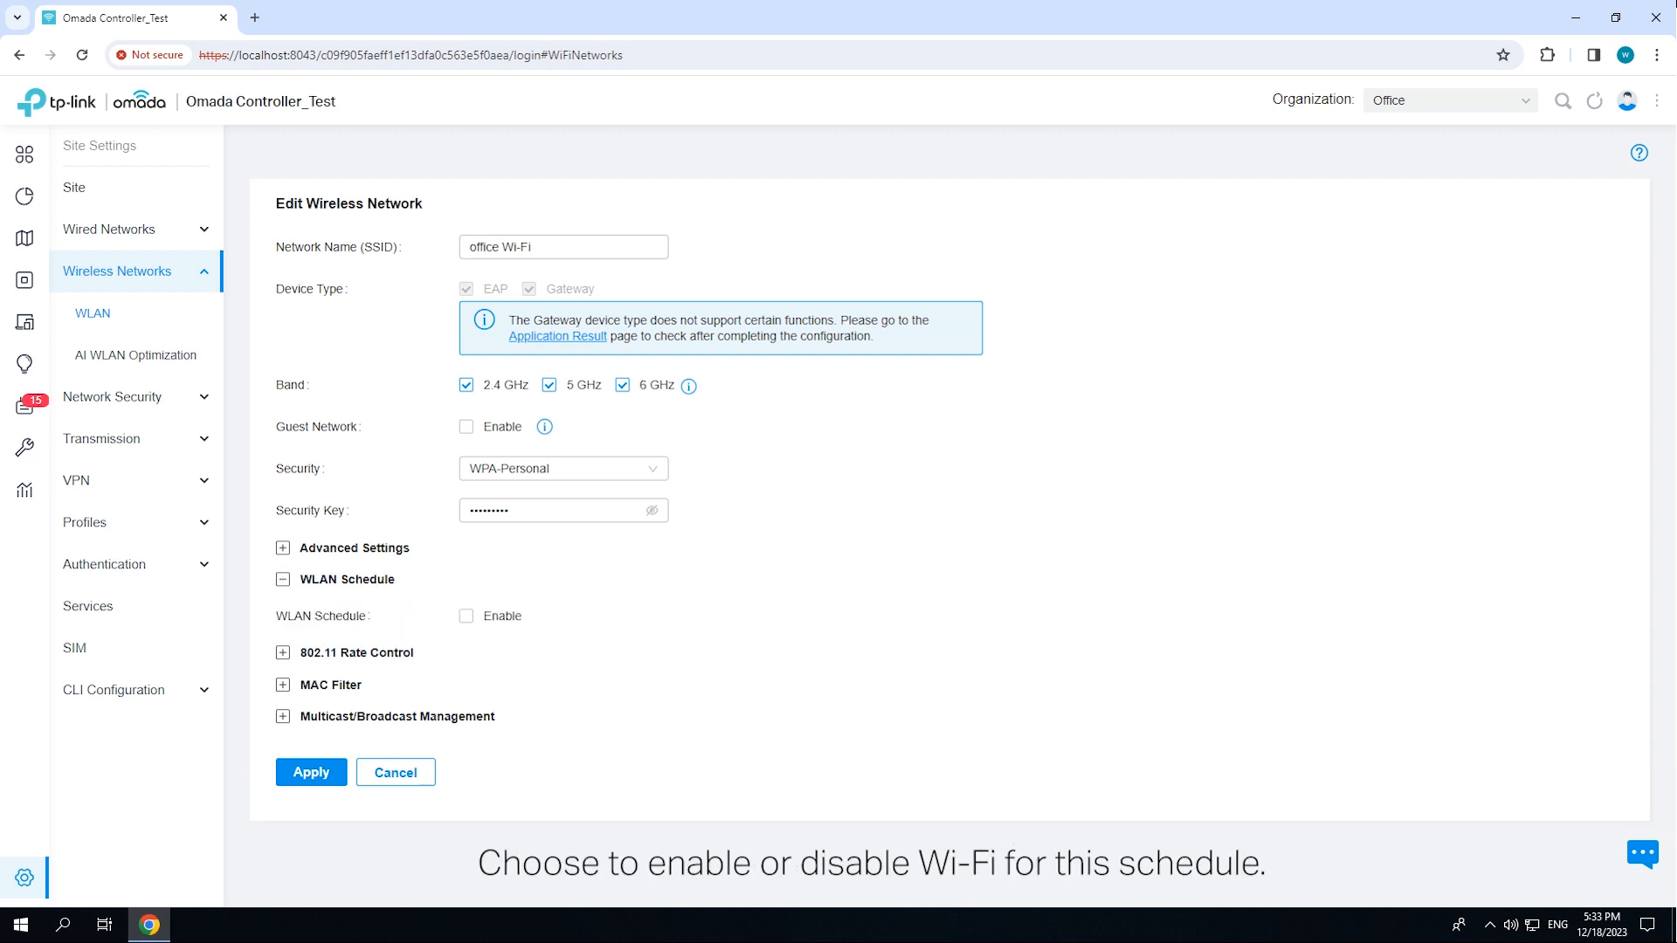
pyautogui.click(465, 616)
pyautogui.moveTo(554, 685)
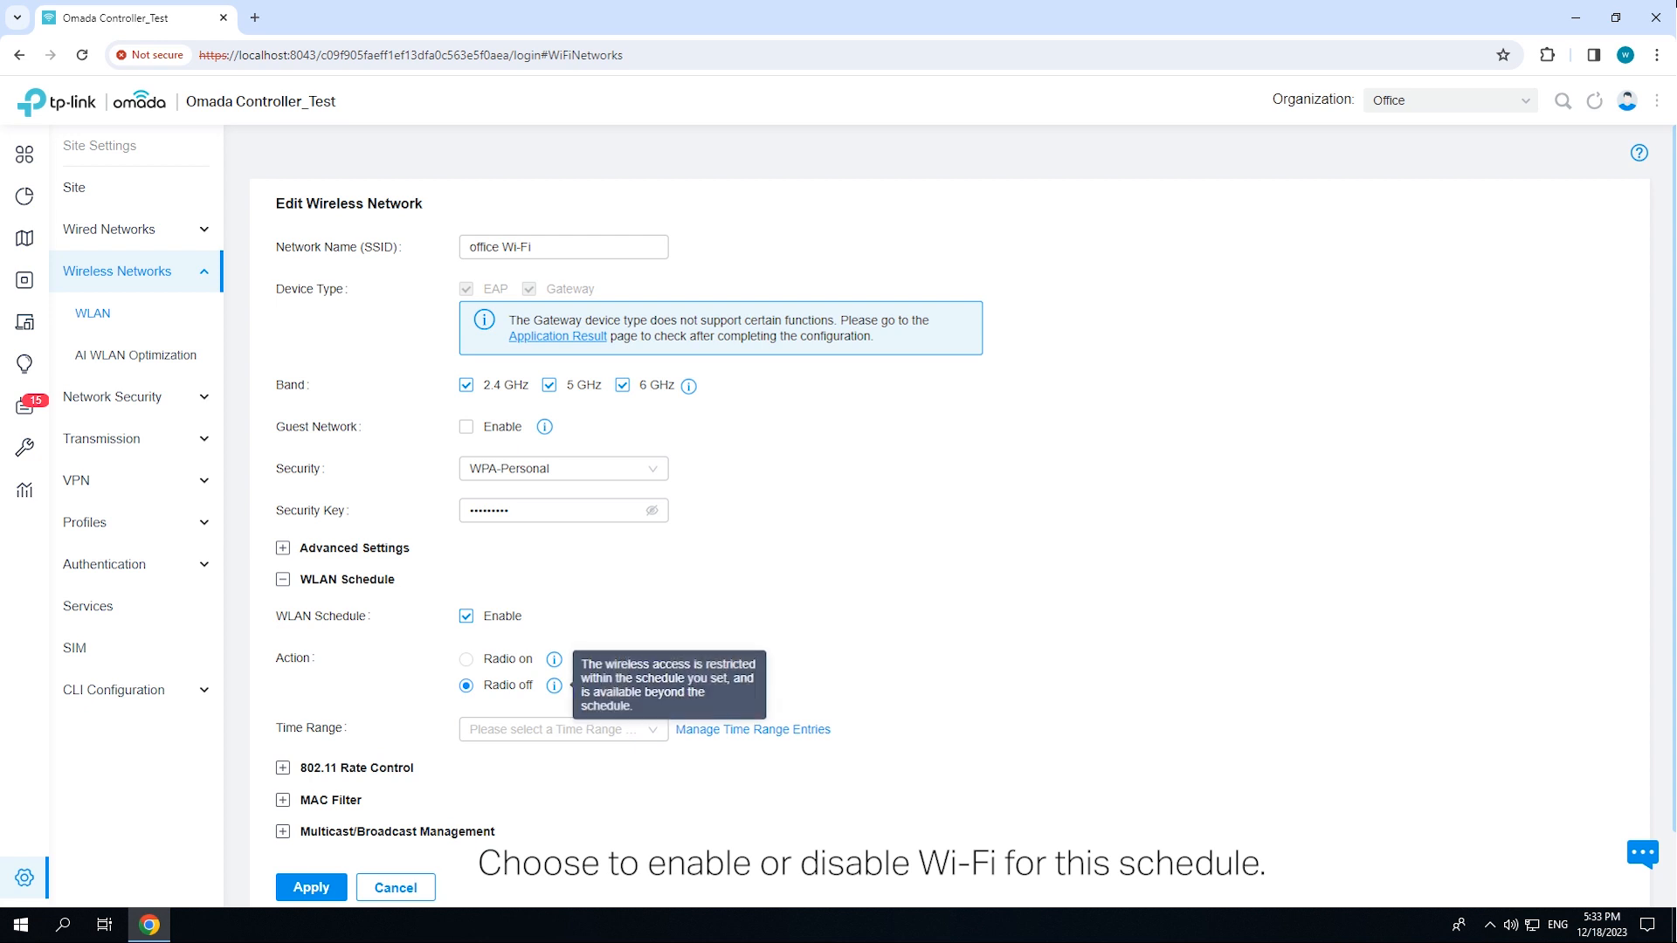
pyautogui.scroll(-1, 554, 684)
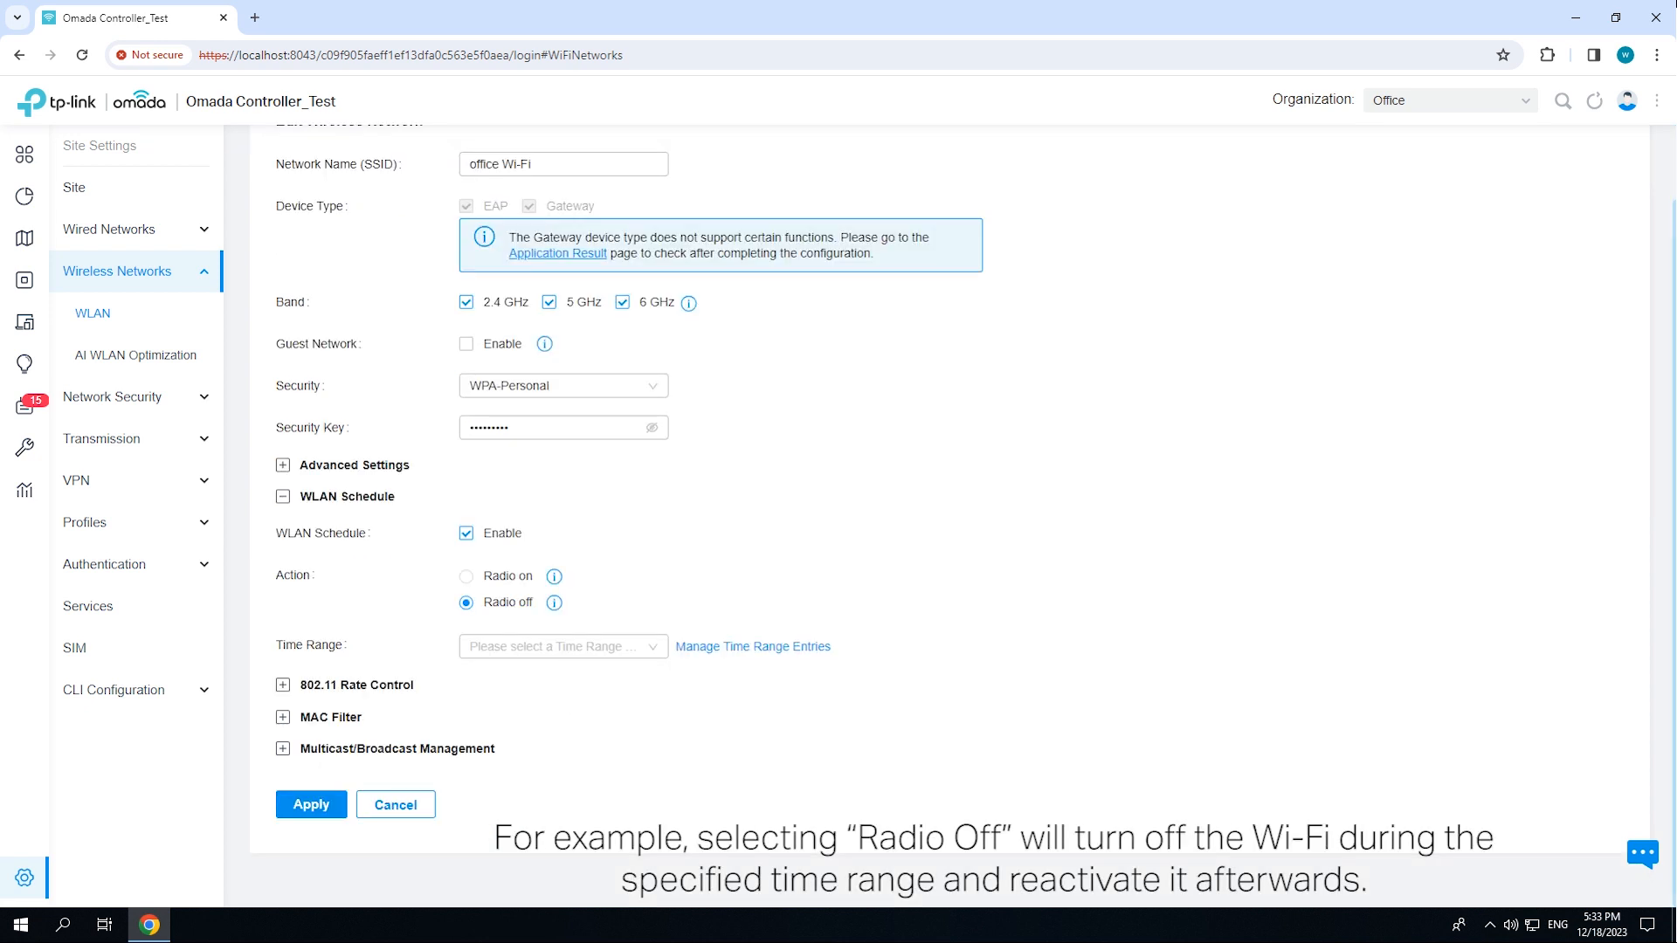
# - Create a Weekday time range "After Hours" covering 06:00 pm–12:00 am and 12:00 am–08:00 am, and apply it to the WLAN schedule
pyautogui.click(559, 646)
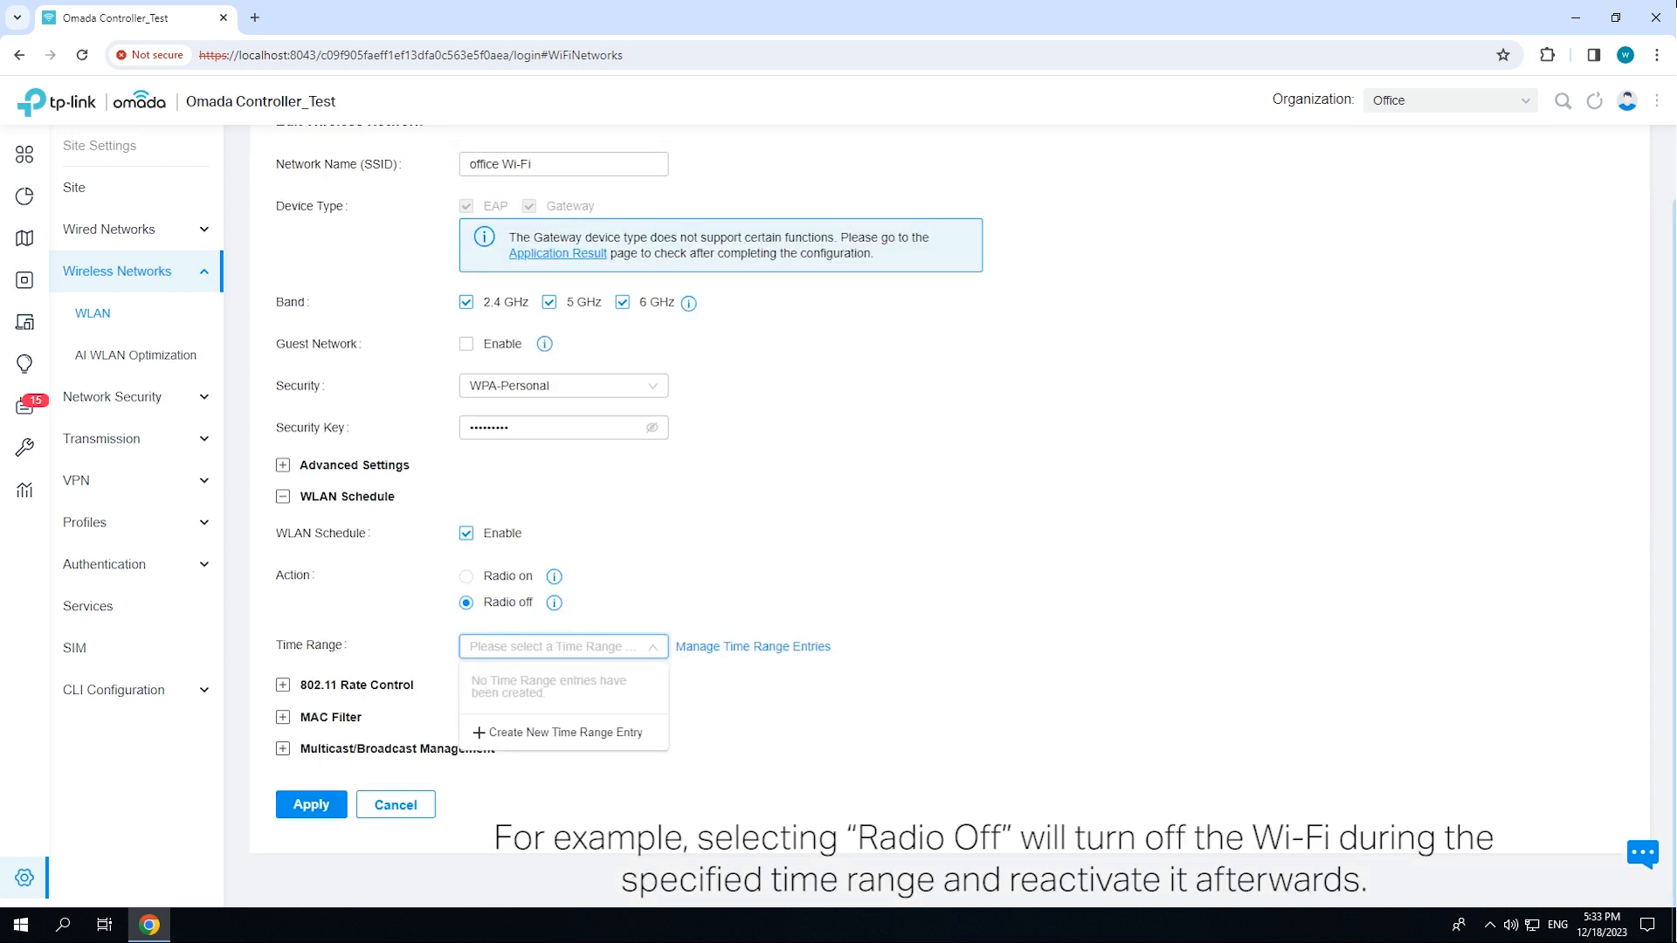
pyautogui.click(566, 732)
pyautogui.click(797, 356)
pyautogui.write('After Hours')
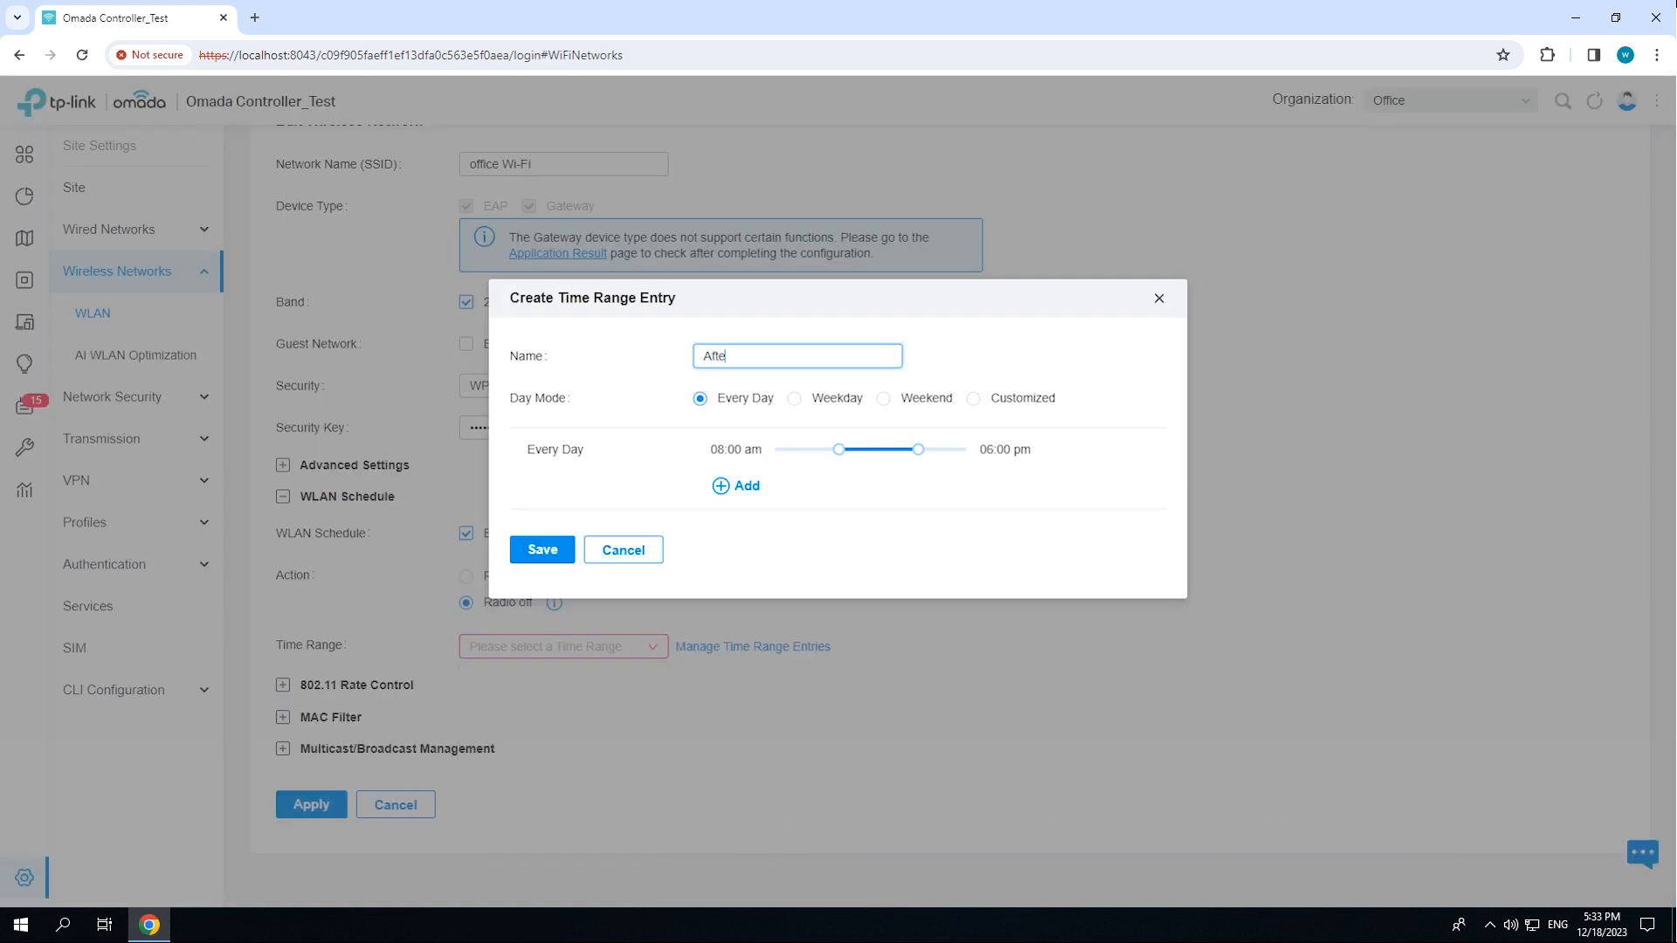
pyautogui.click(795, 398)
pyautogui.moveTo(839, 449); pyautogui.dragTo(774, 467)
pyautogui.click(737, 487)
pyautogui.click(542, 567)
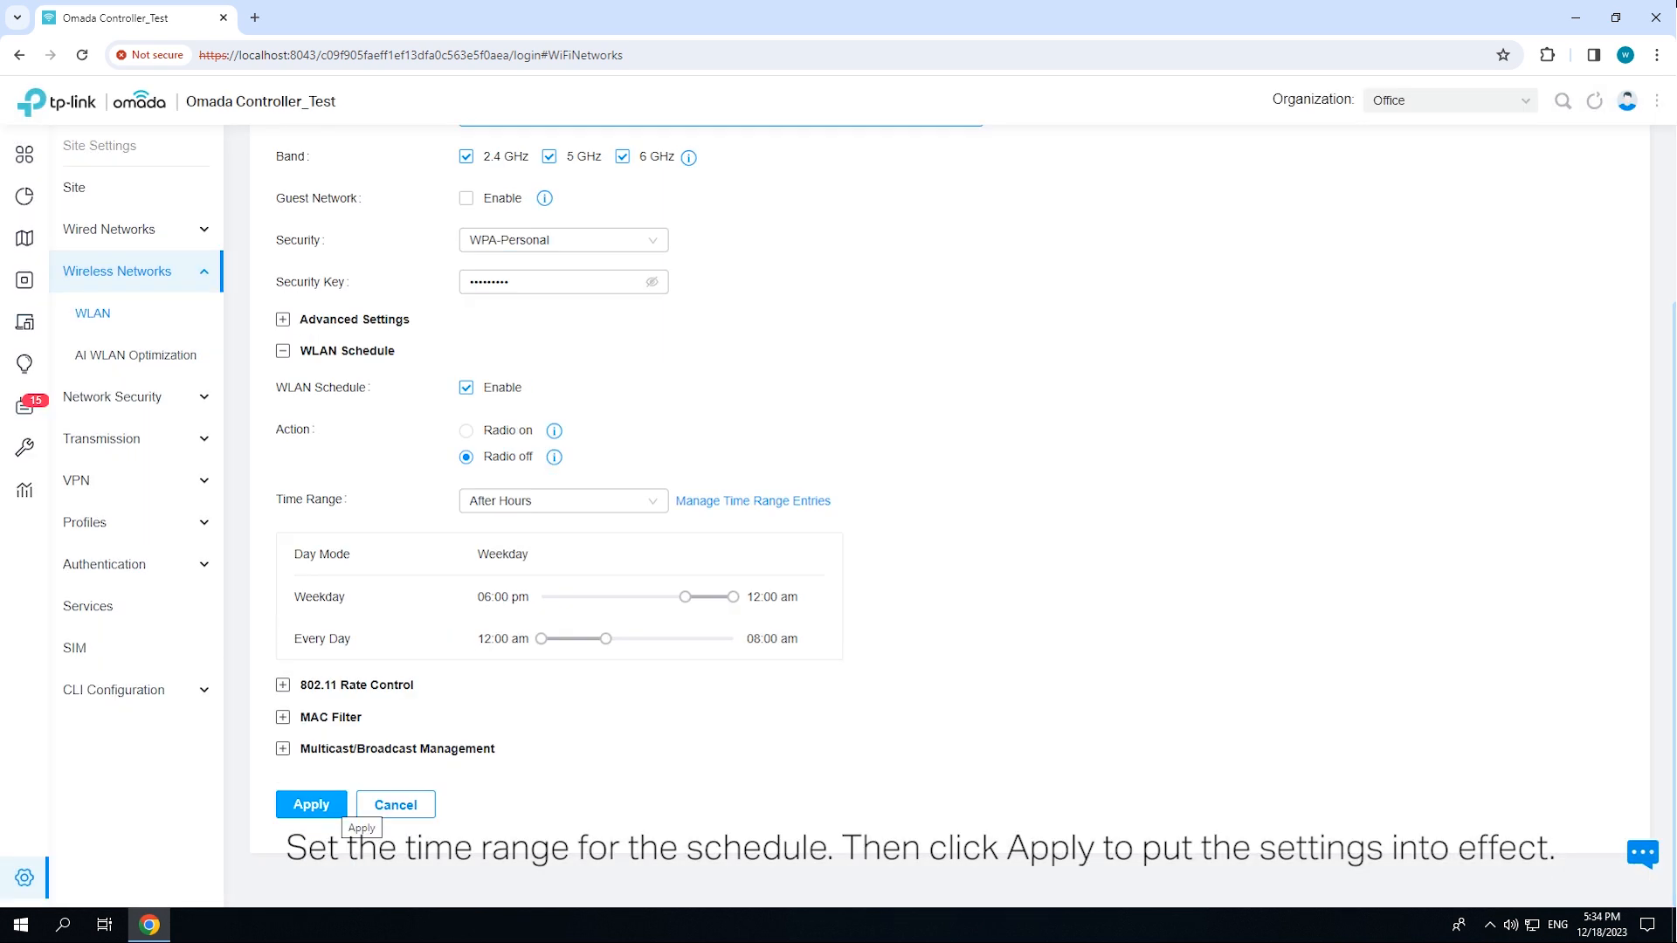
pyautogui.click(311, 804)
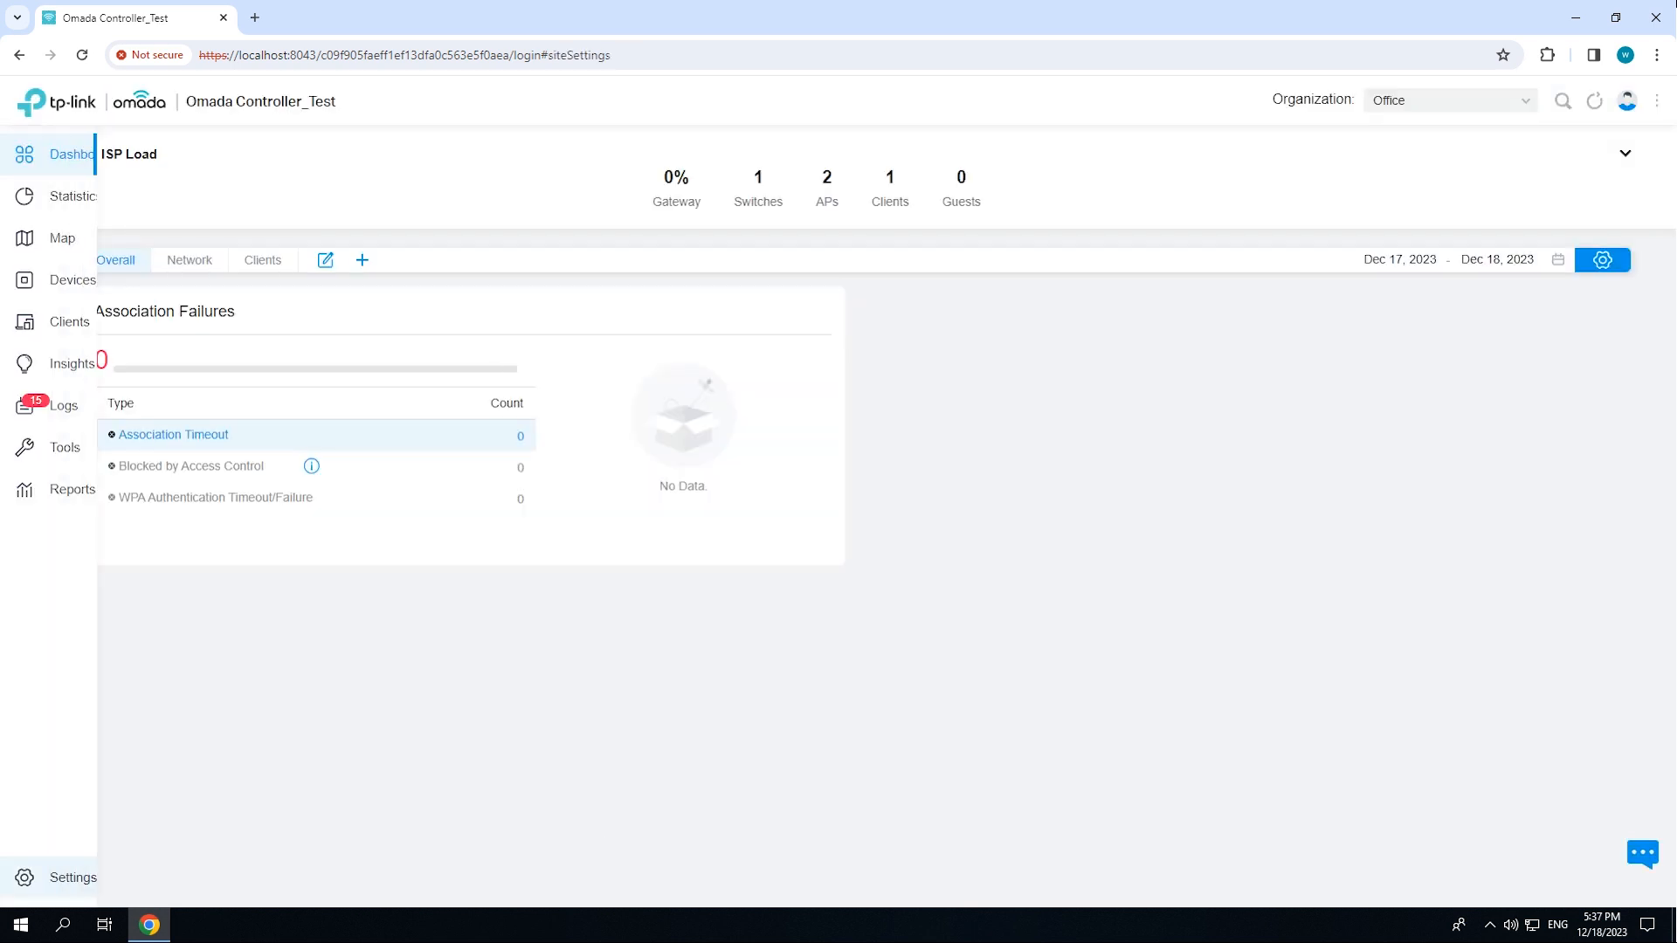
# - Start a new port schedule in the site's services settings and name it "Work Time"
pyautogui.click(24, 877)
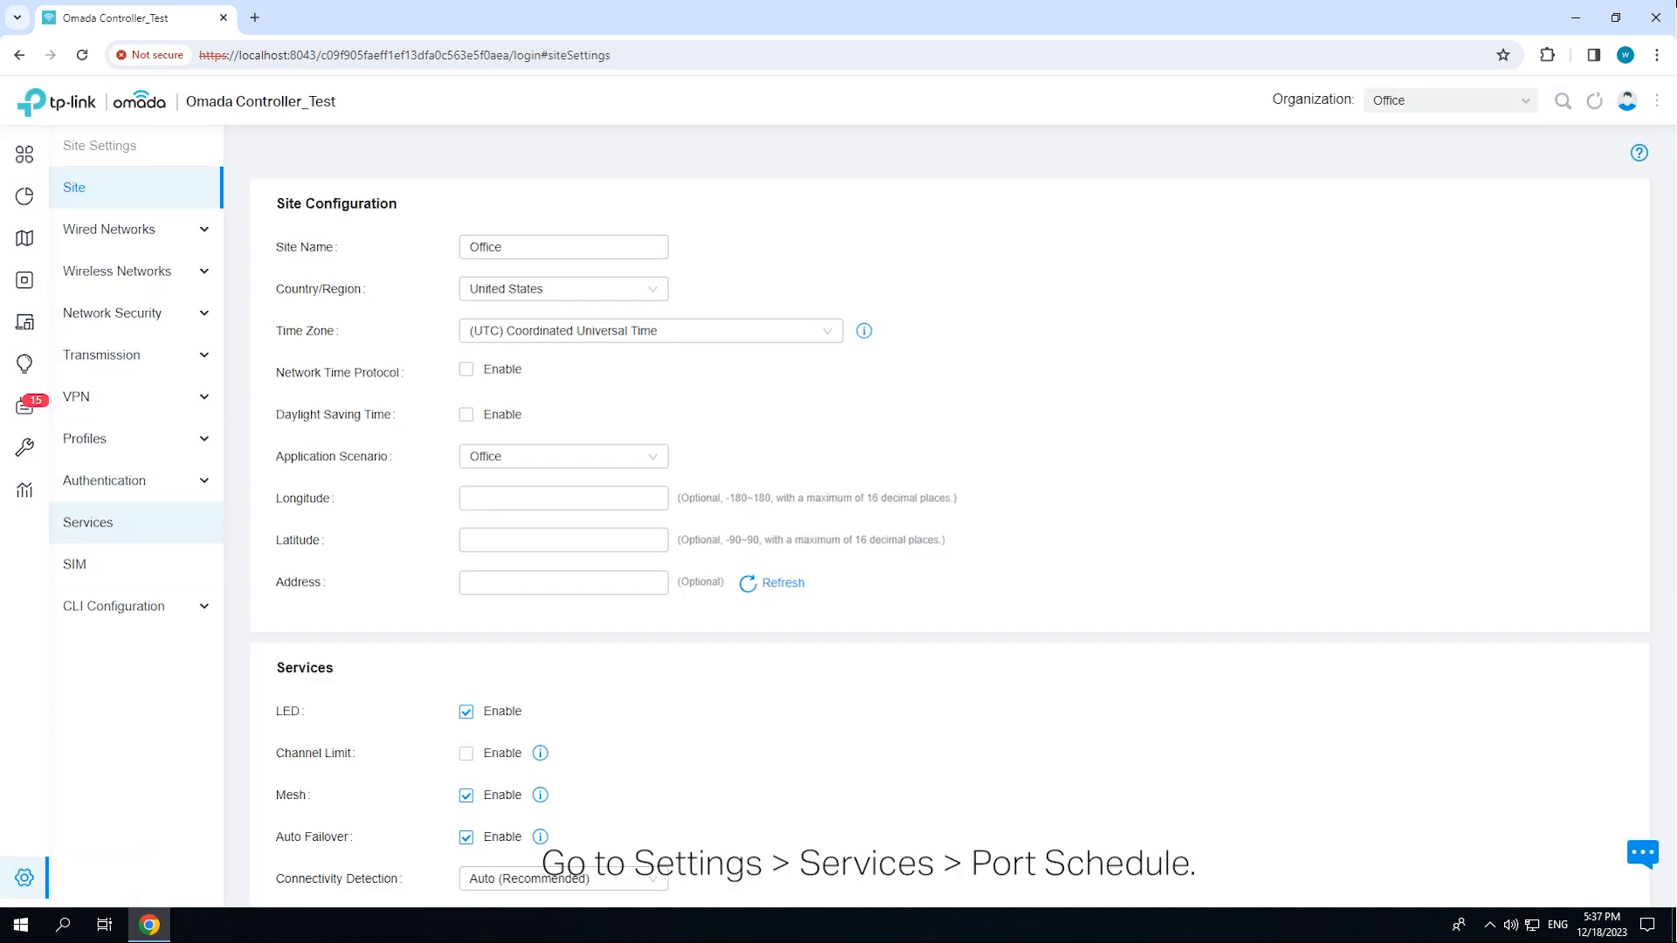
pyautogui.click(88, 523)
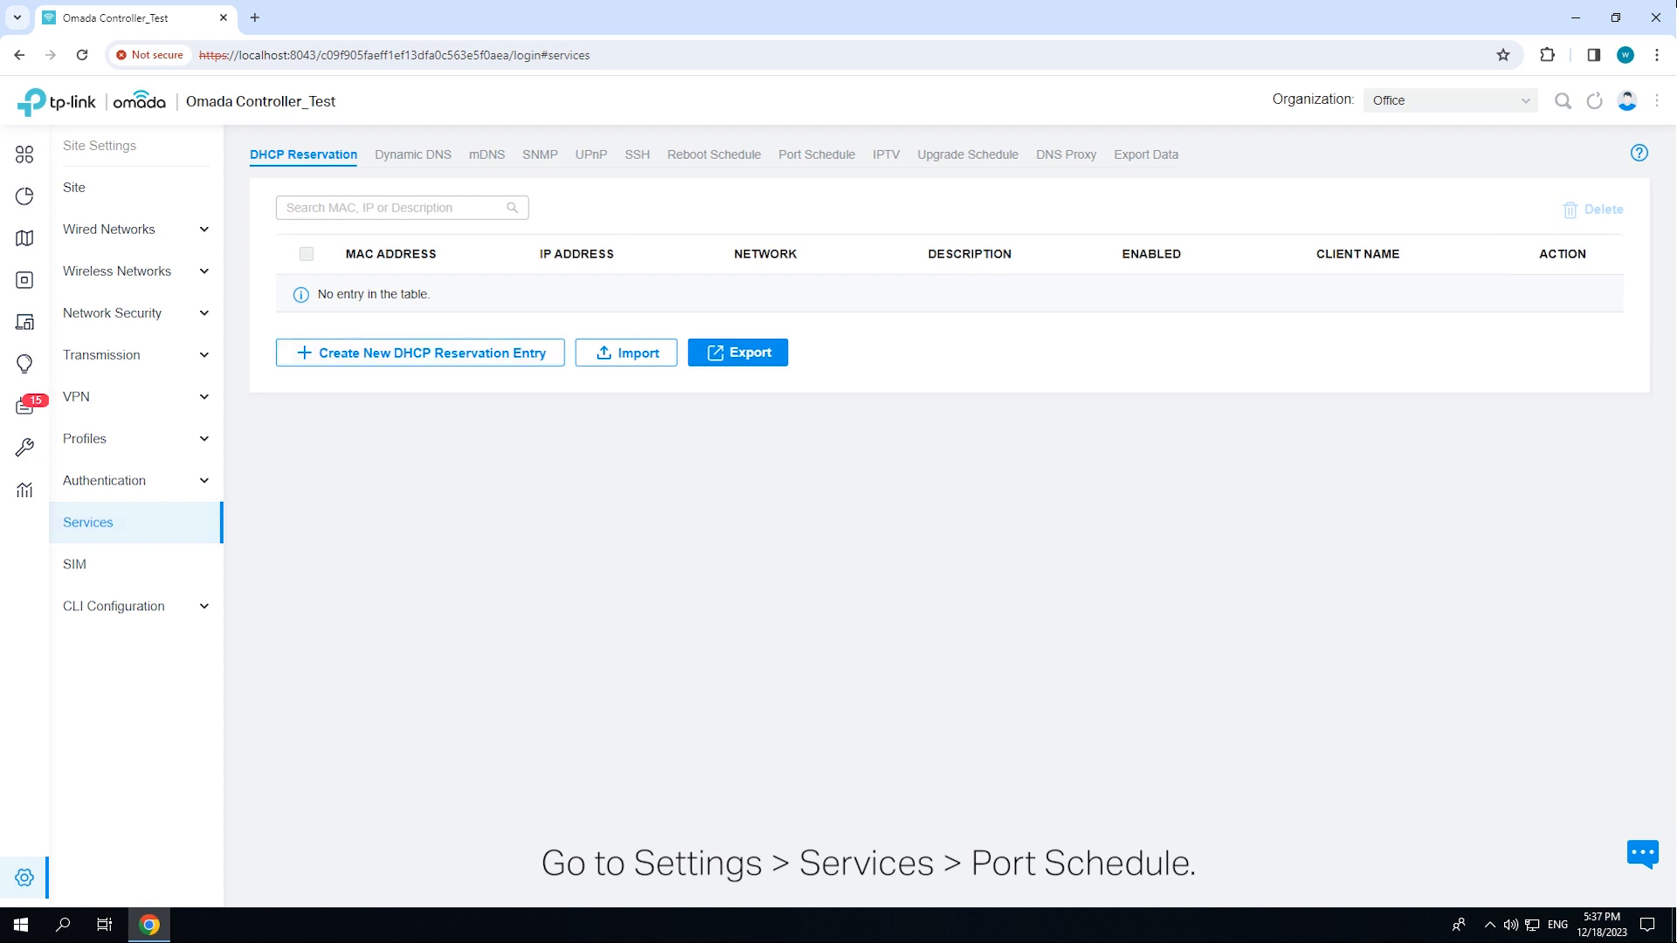
pyautogui.click(817, 155)
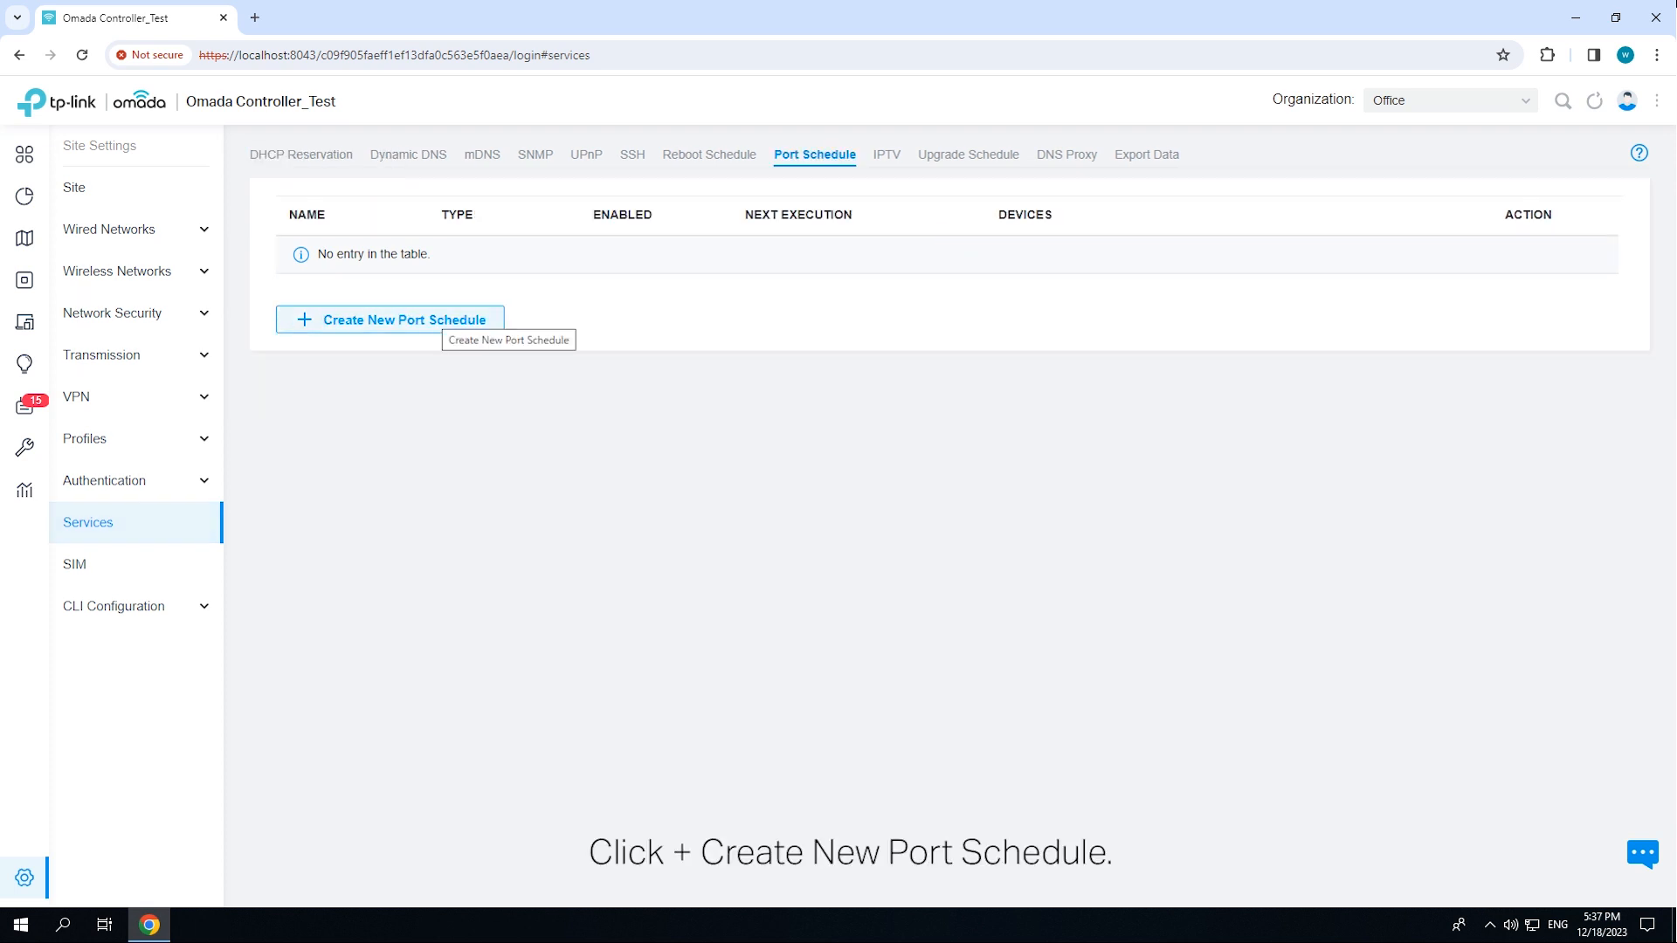
pyautogui.click(437, 319)
pyautogui.click(563, 246)
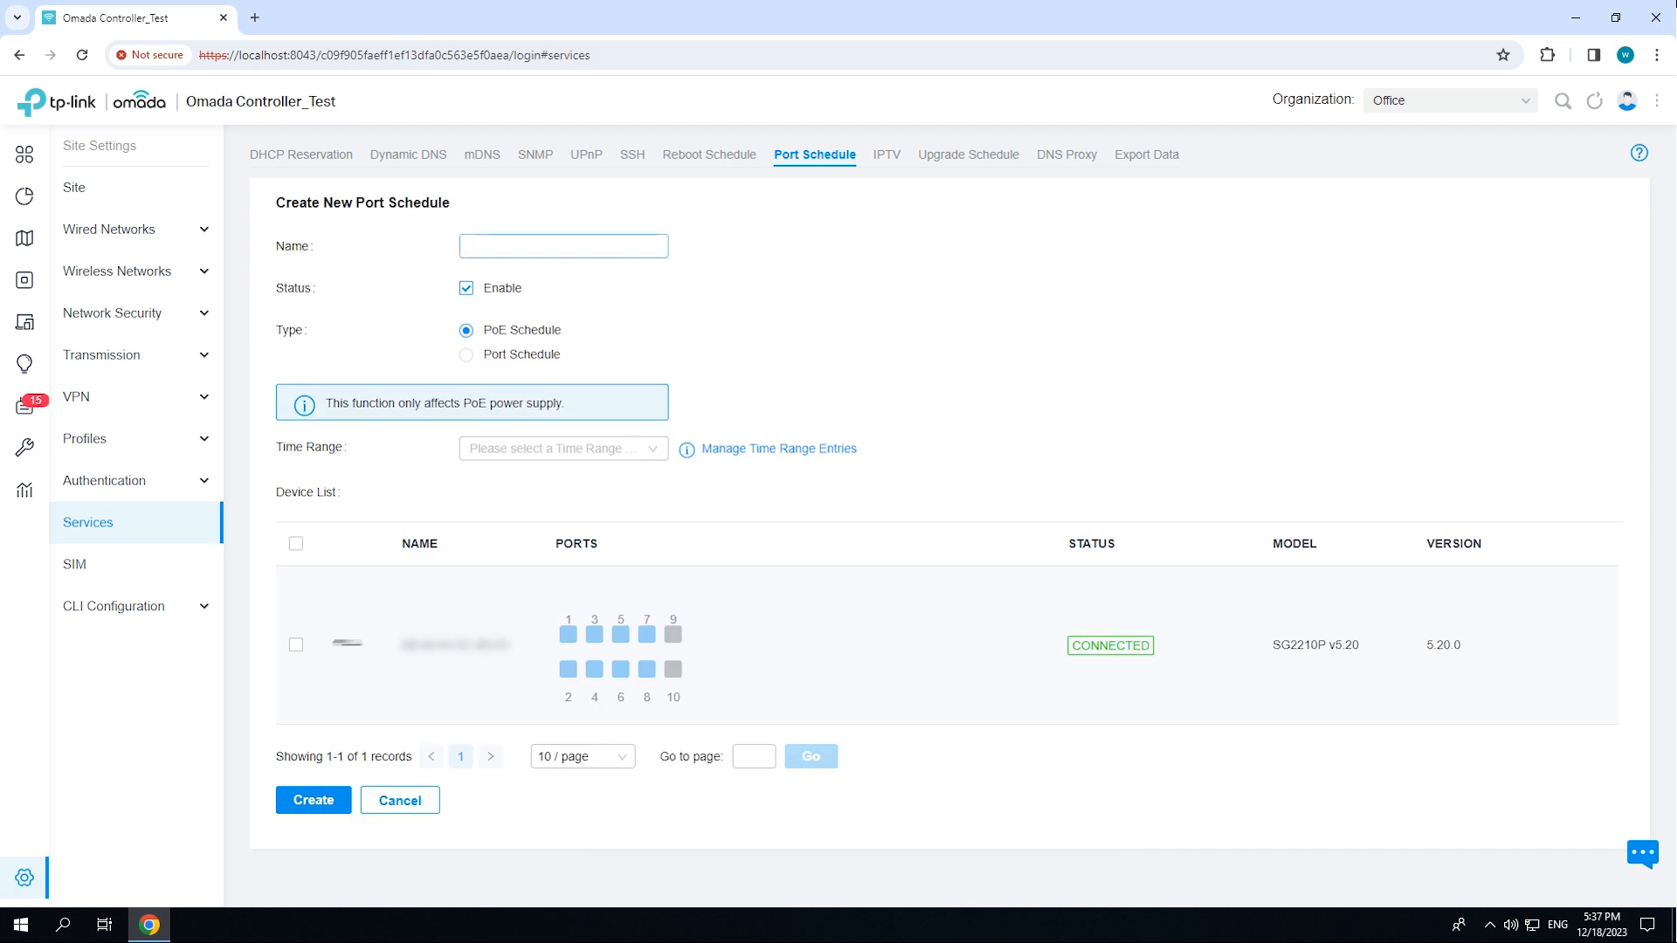
pyautogui.write('Wor')
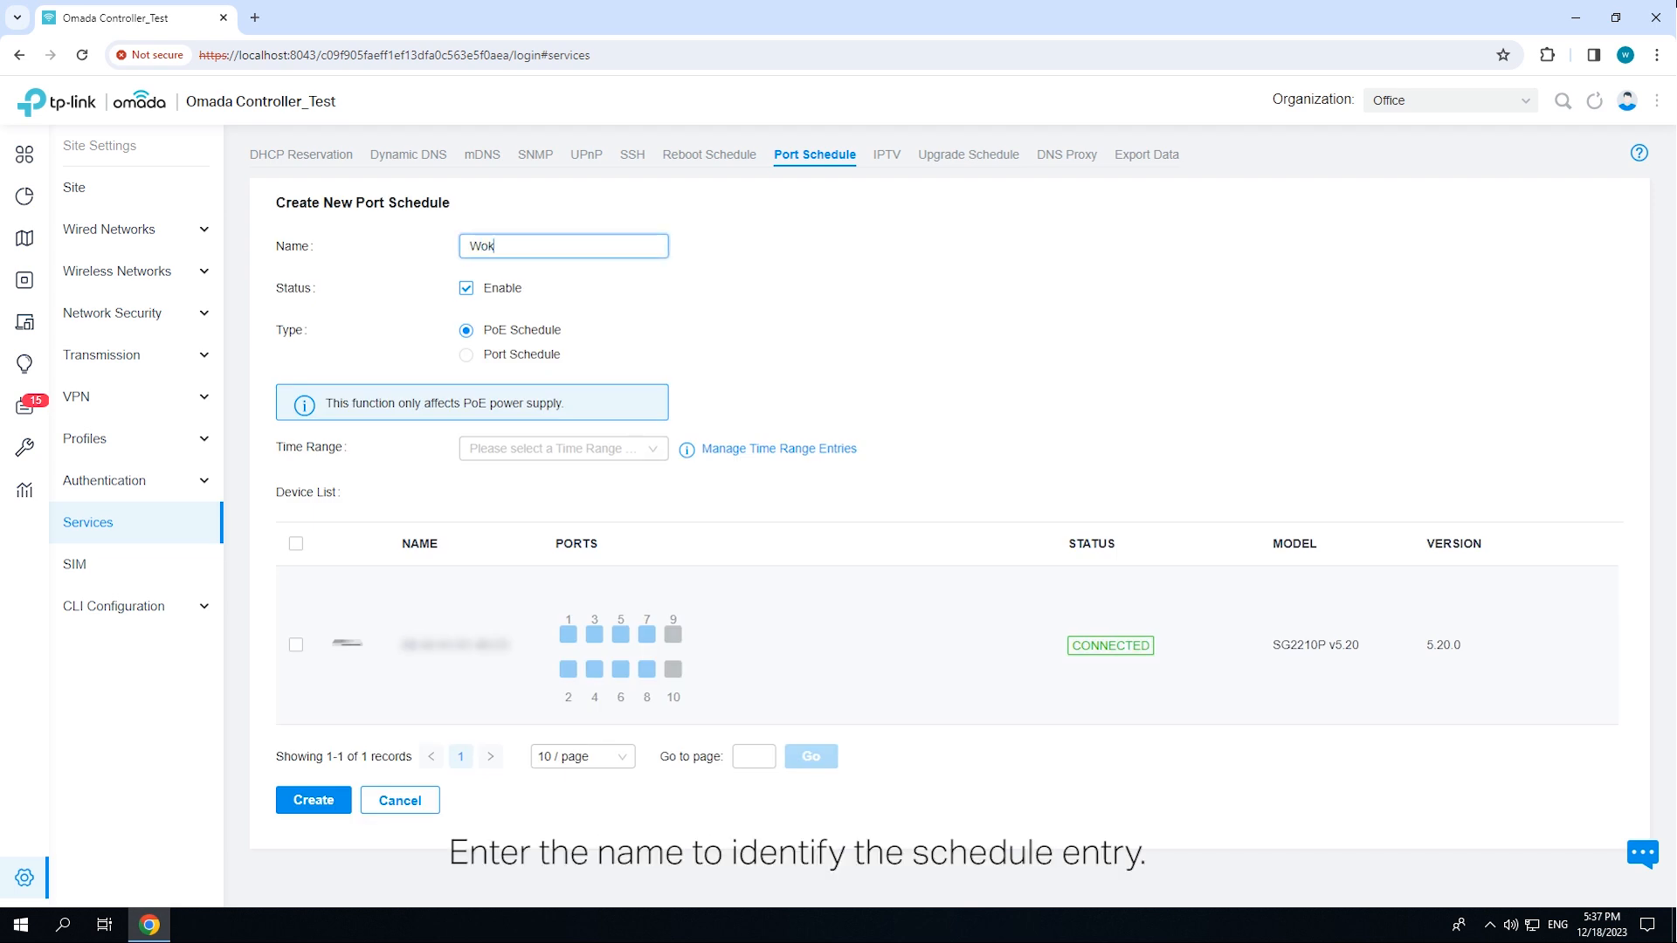
pyautogui.press('BackSpace')
pyautogui.write('rk Time')
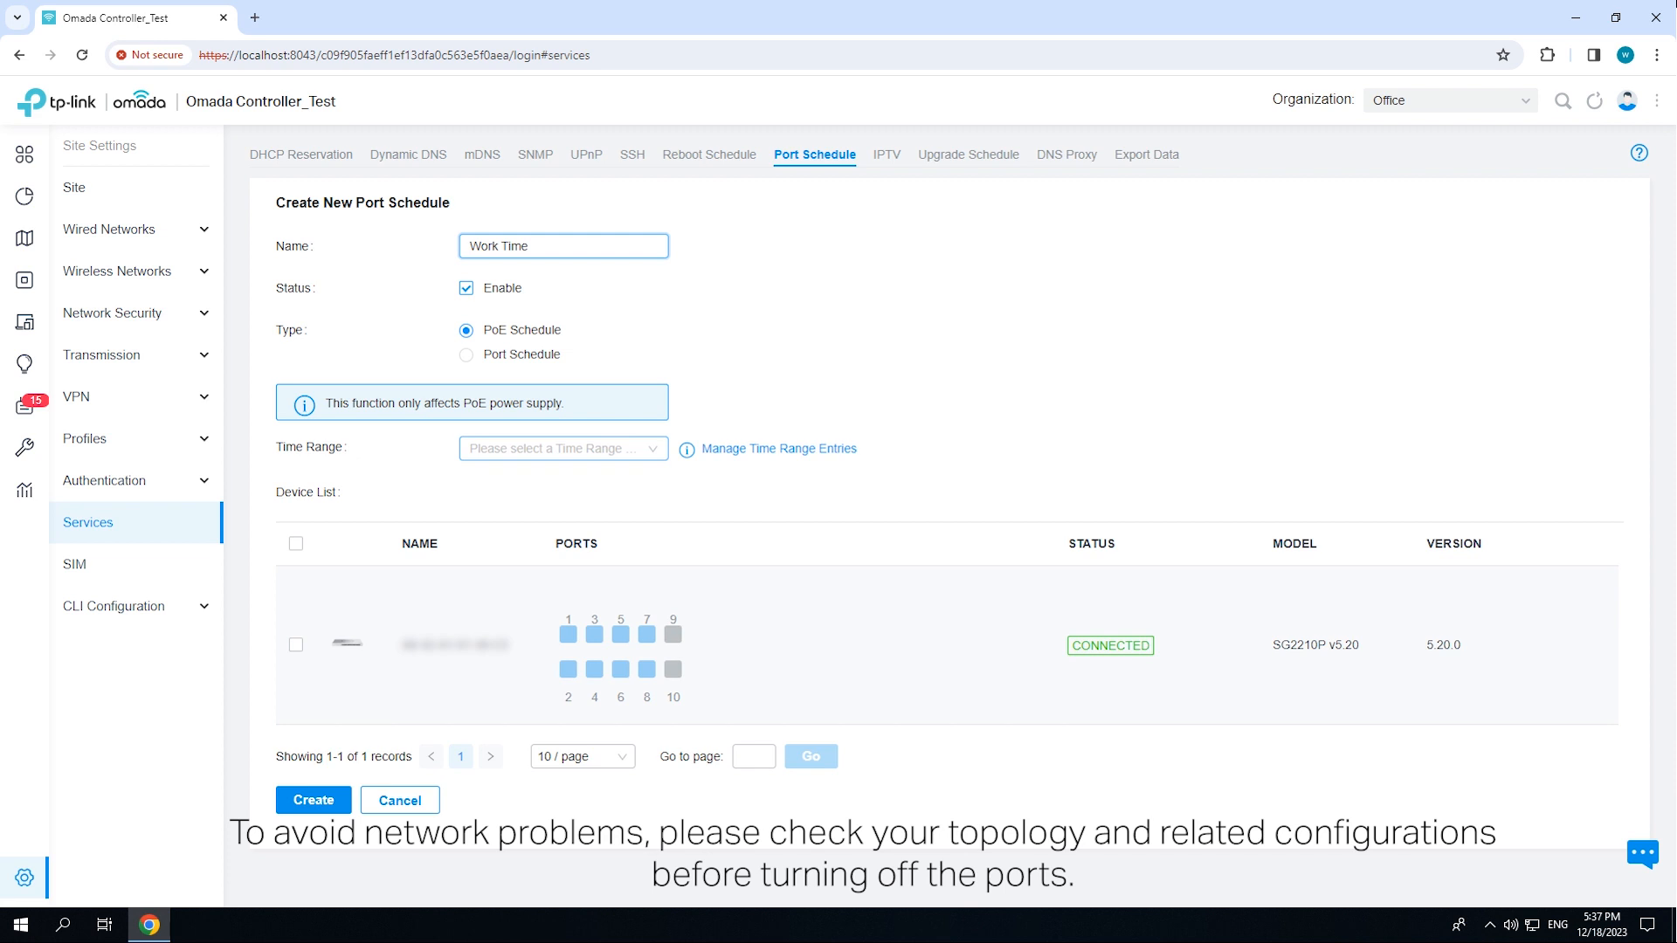
# - Create a Weekday time range "PoE On" from 08:00 am to 06:00 pm and assign it to the port schedule
pyautogui.click(563, 449)
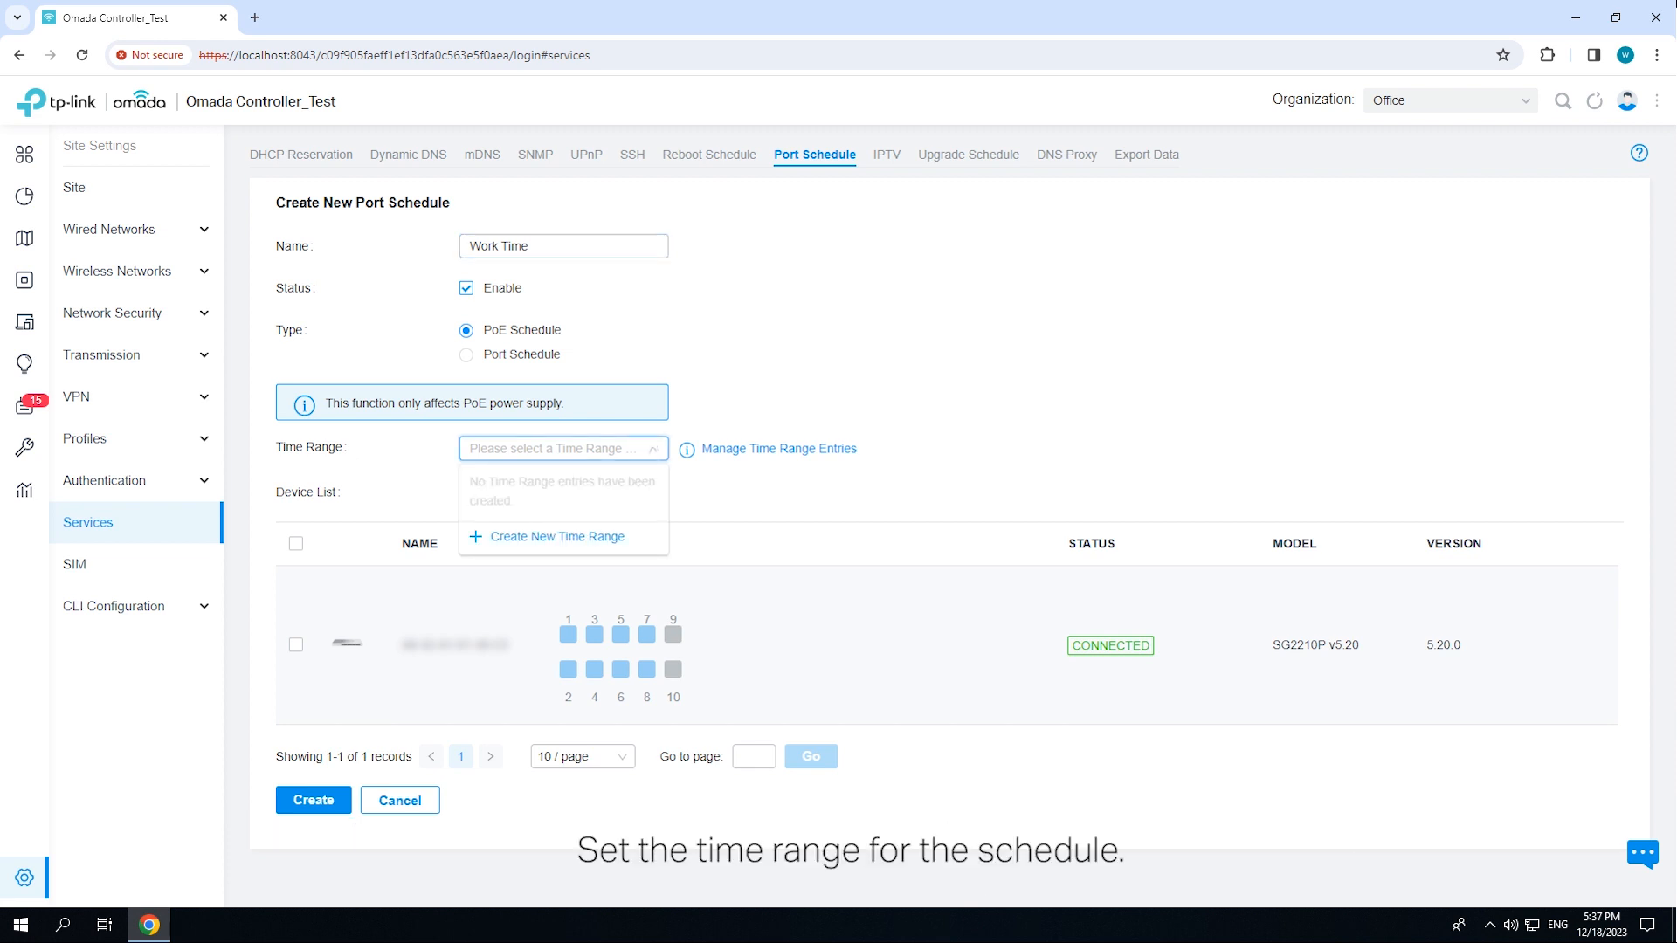
pyautogui.click(558, 536)
pyautogui.click(797, 357)
pyautogui.write('PoE On')
pyautogui.click(795, 396)
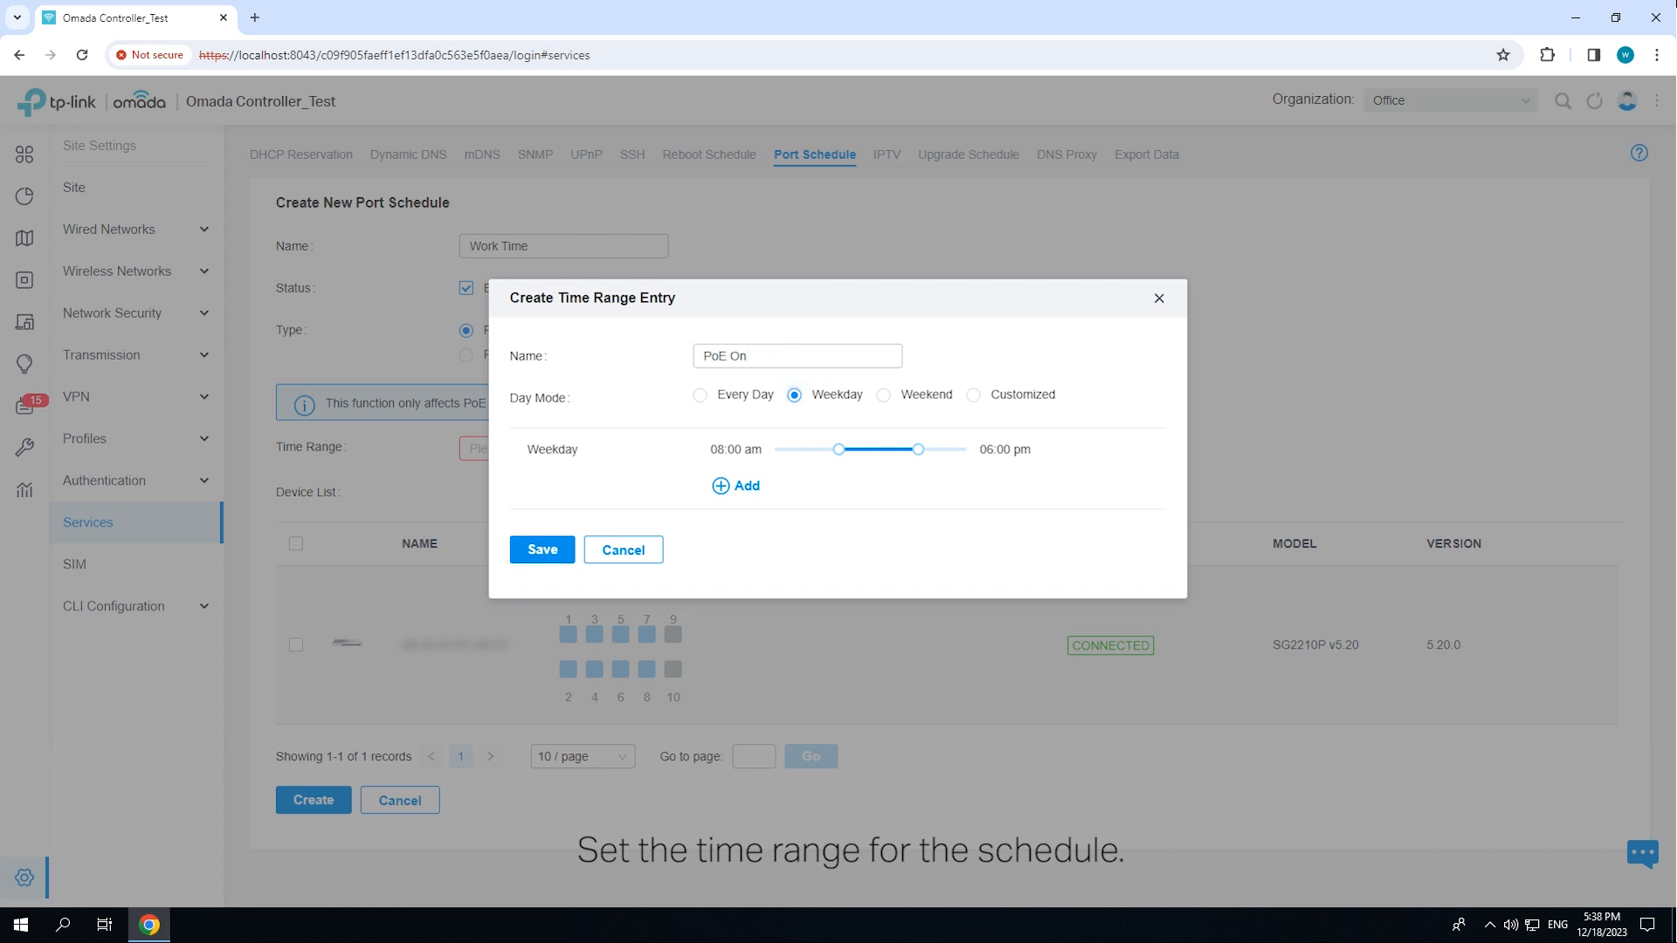
pyautogui.click(542, 550)
pyautogui.click(516, 482)
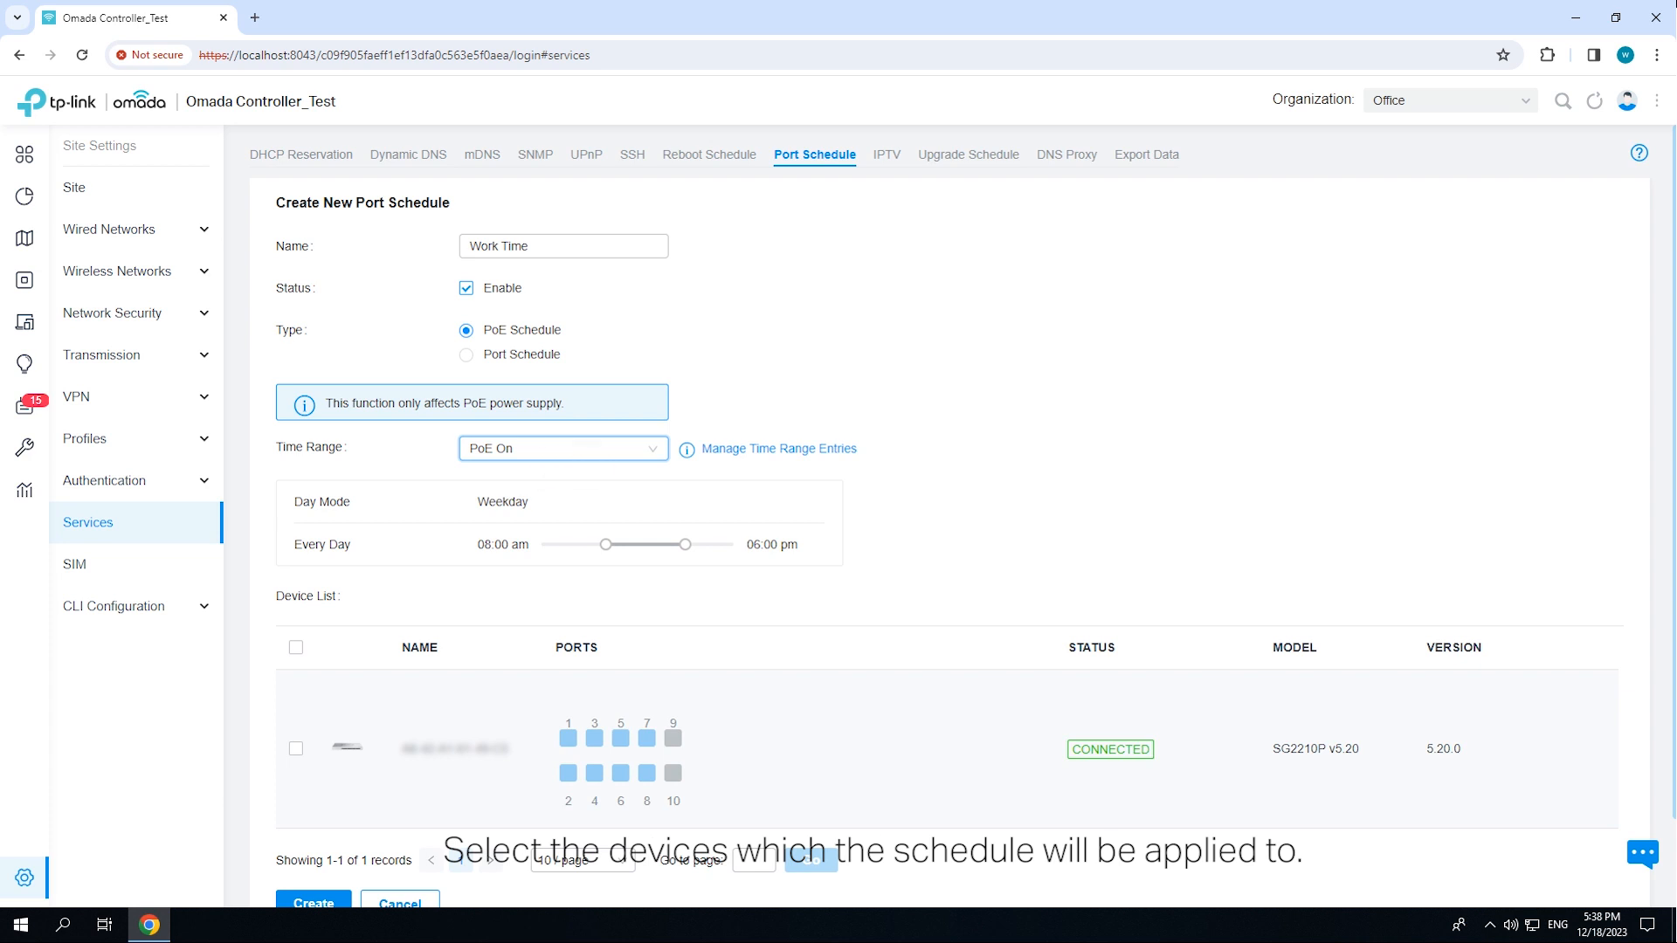
# - Select ports 1 to 8 of the SG2210P switch and create the port schedule
pyautogui.scroll(-1, 873, 524)
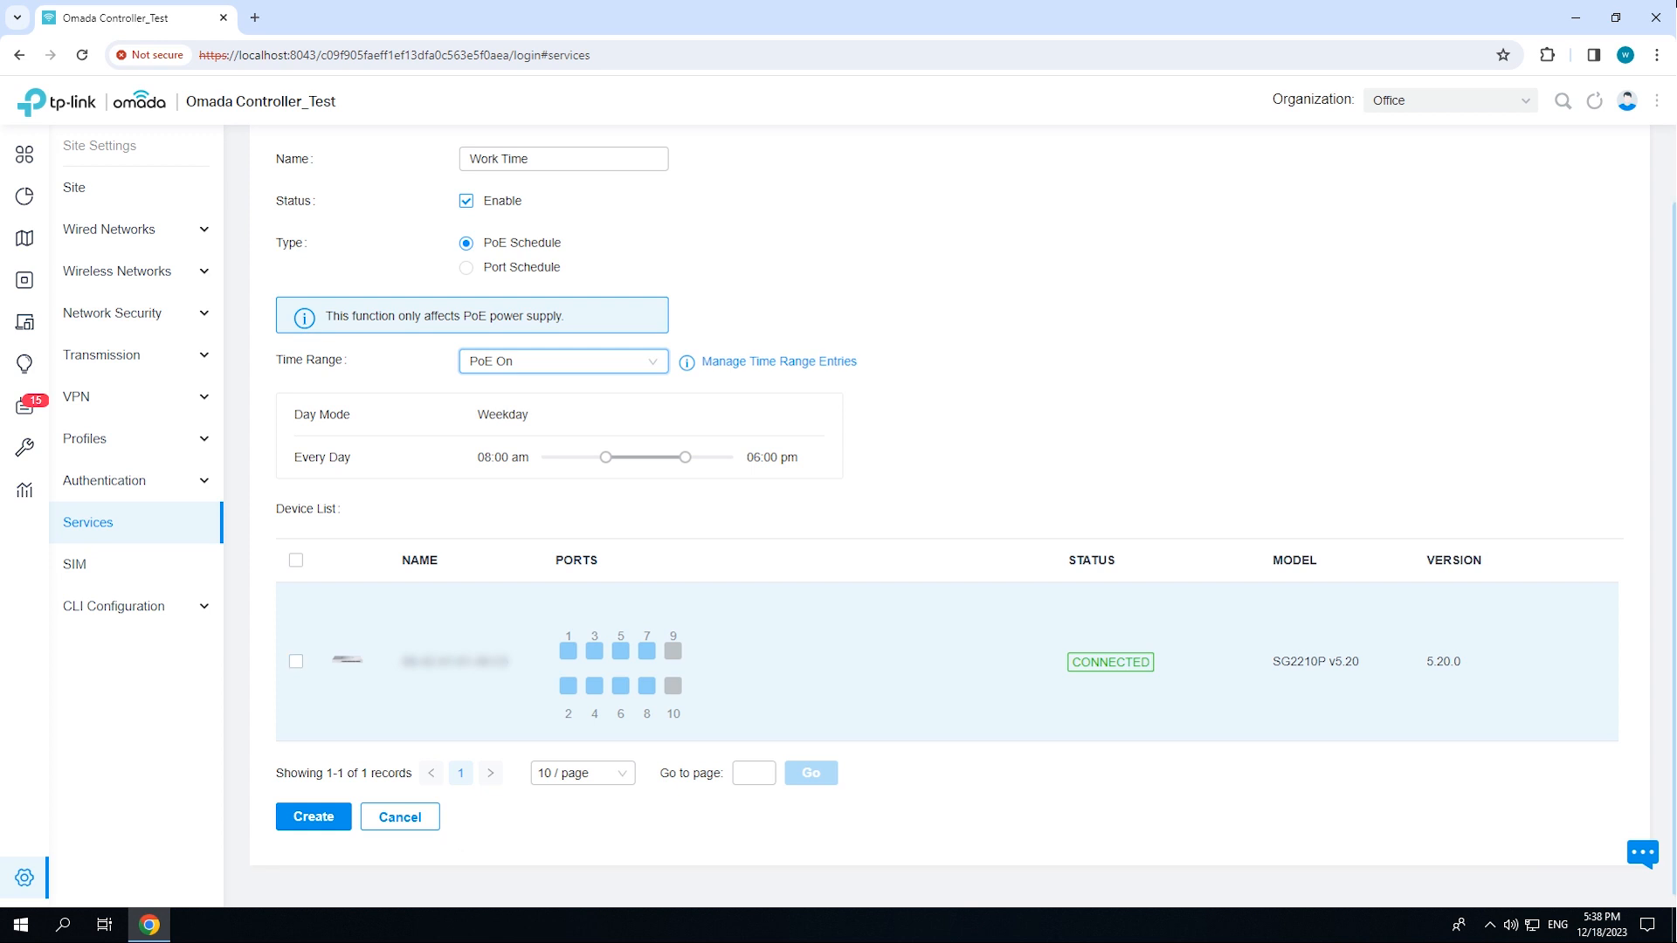
pyautogui.click(569, 651)
pyautogui.click(594, 652)
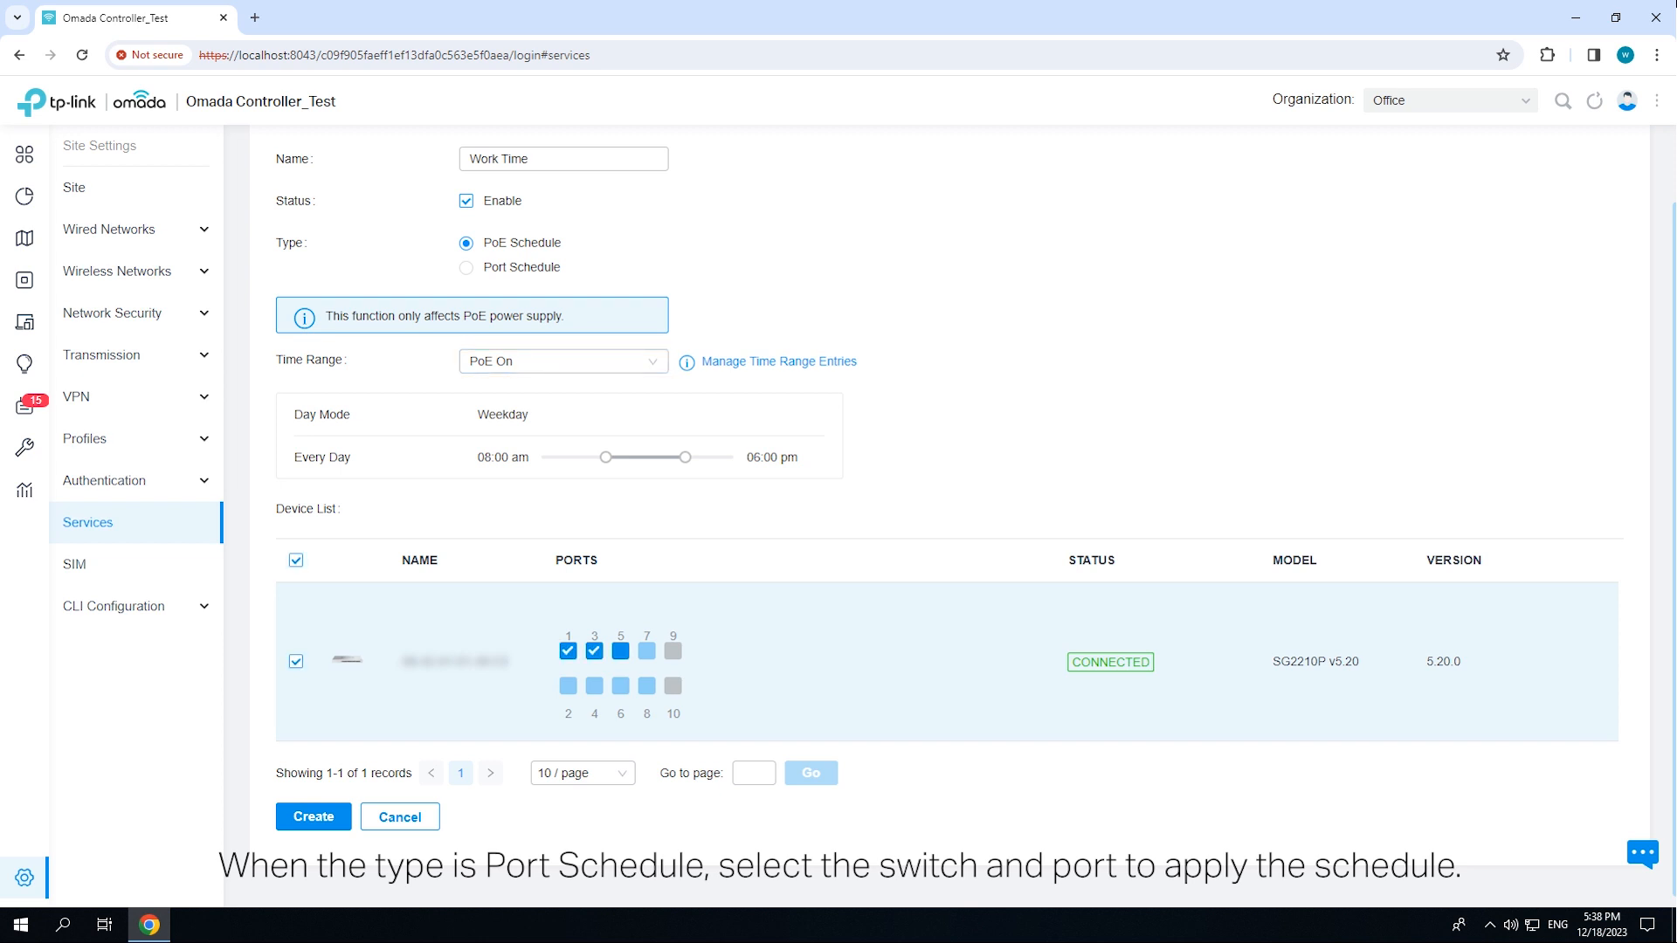
pyautogui.click(647, 651)
pyautogui.click(568, 687)
pyautogui.click(595, 687)
pyautogui.click(621, 686)
pyautogui.click(647, 686)
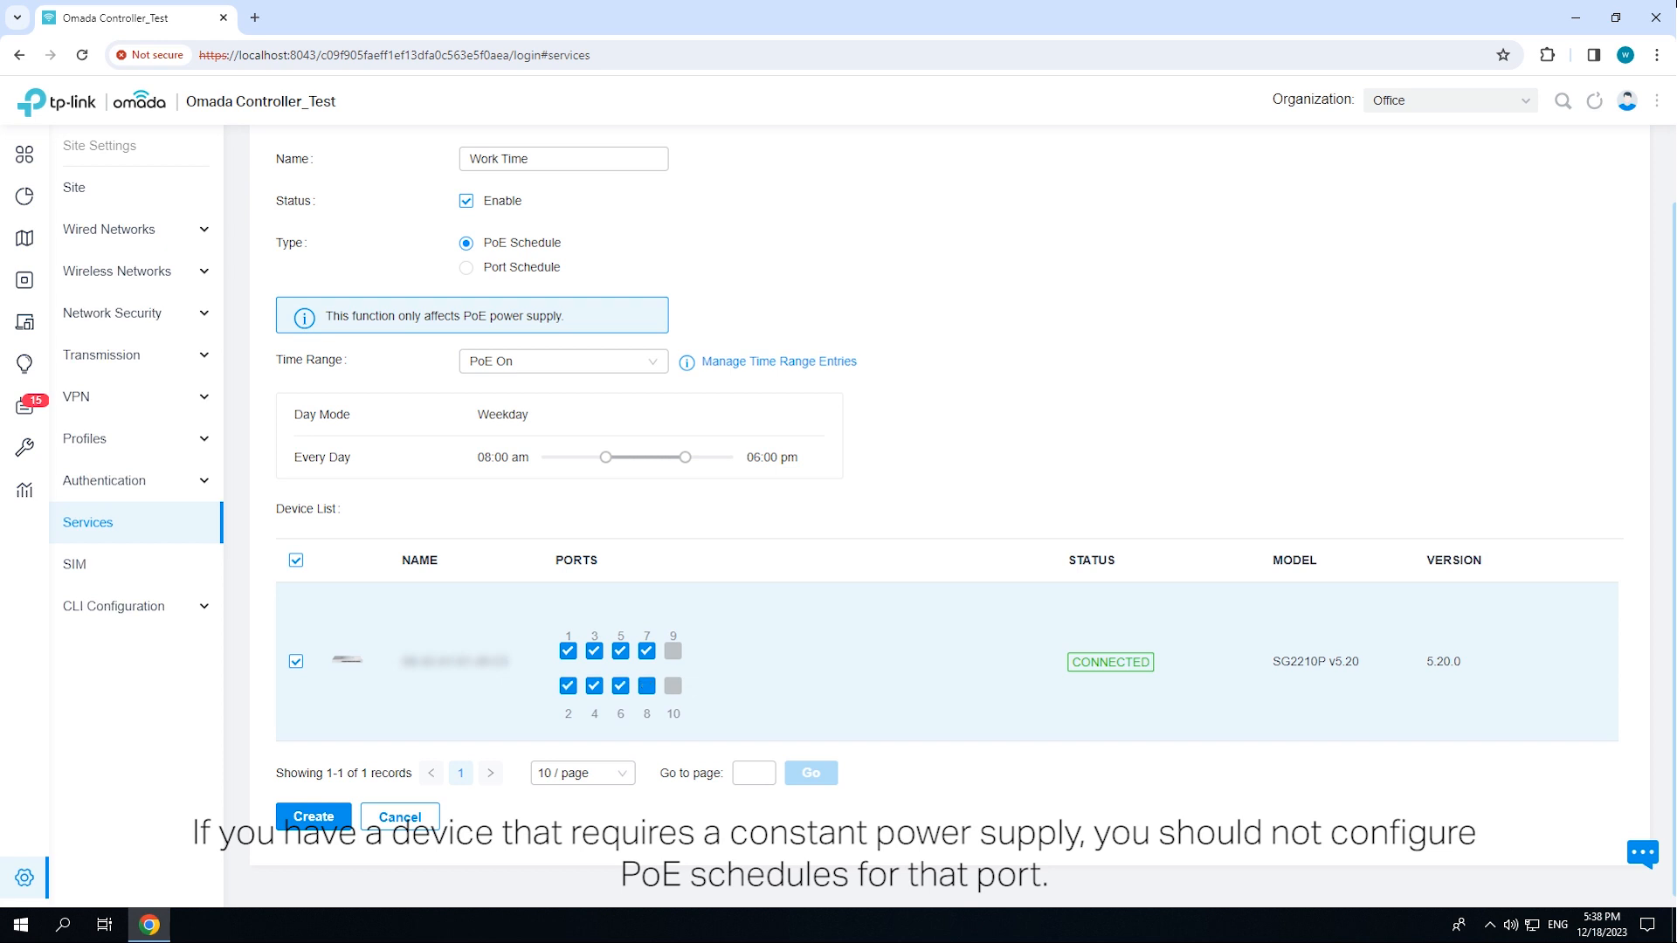
pyautogui.scroll(-1, 948, 489)
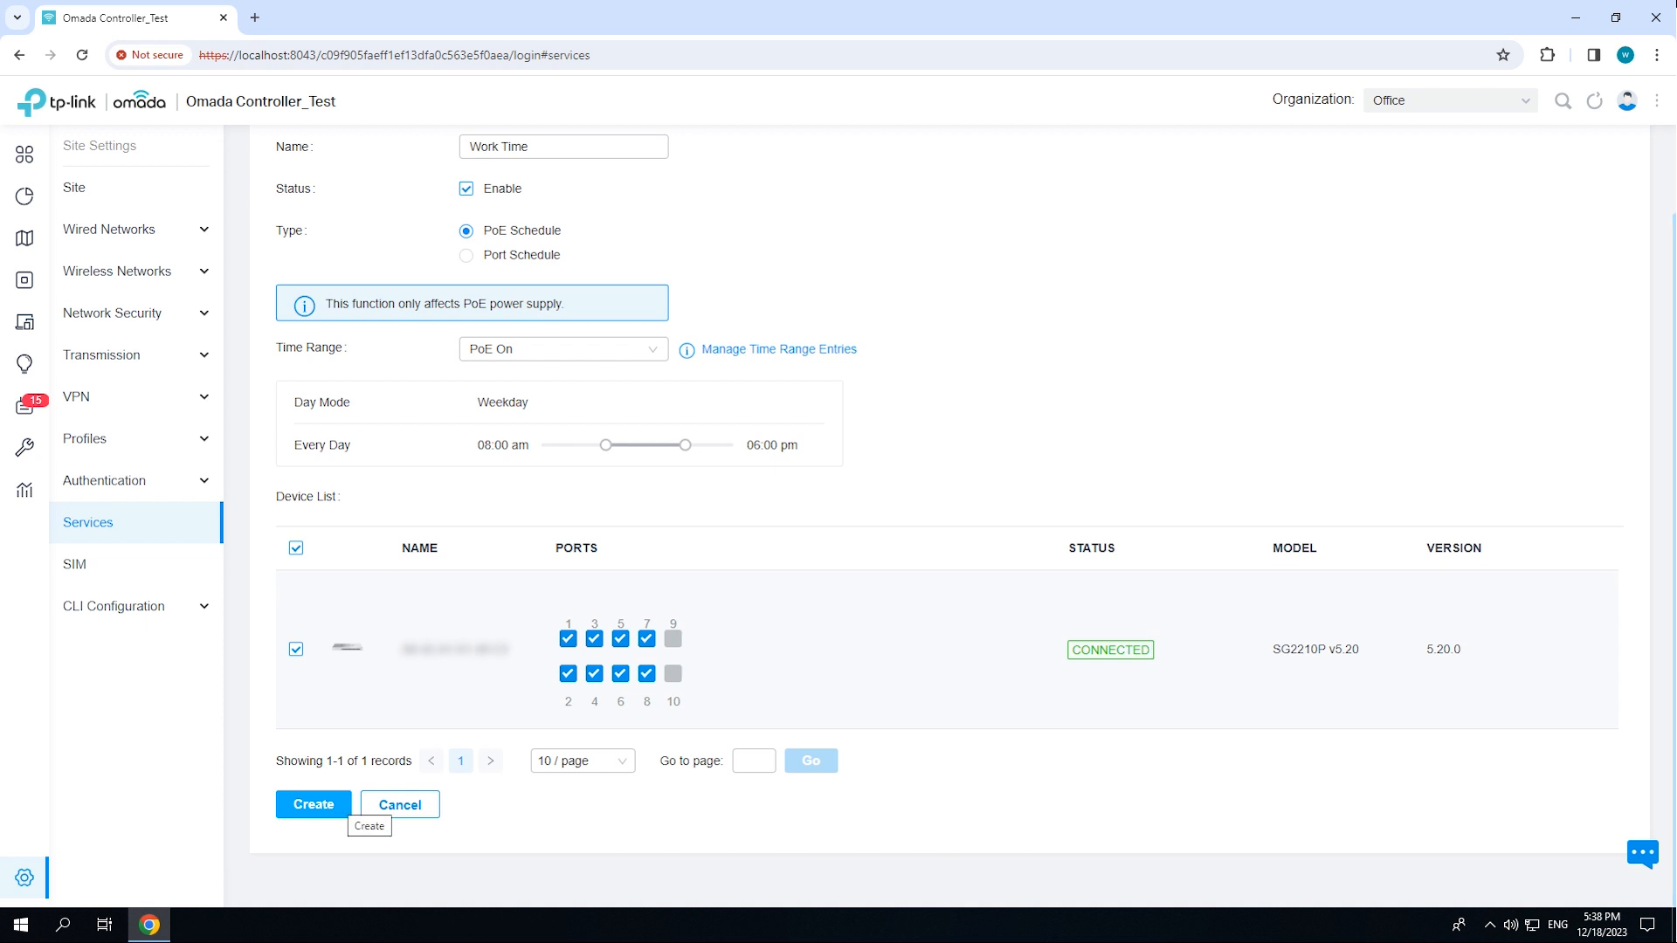
pyautogui.click(314, 804)
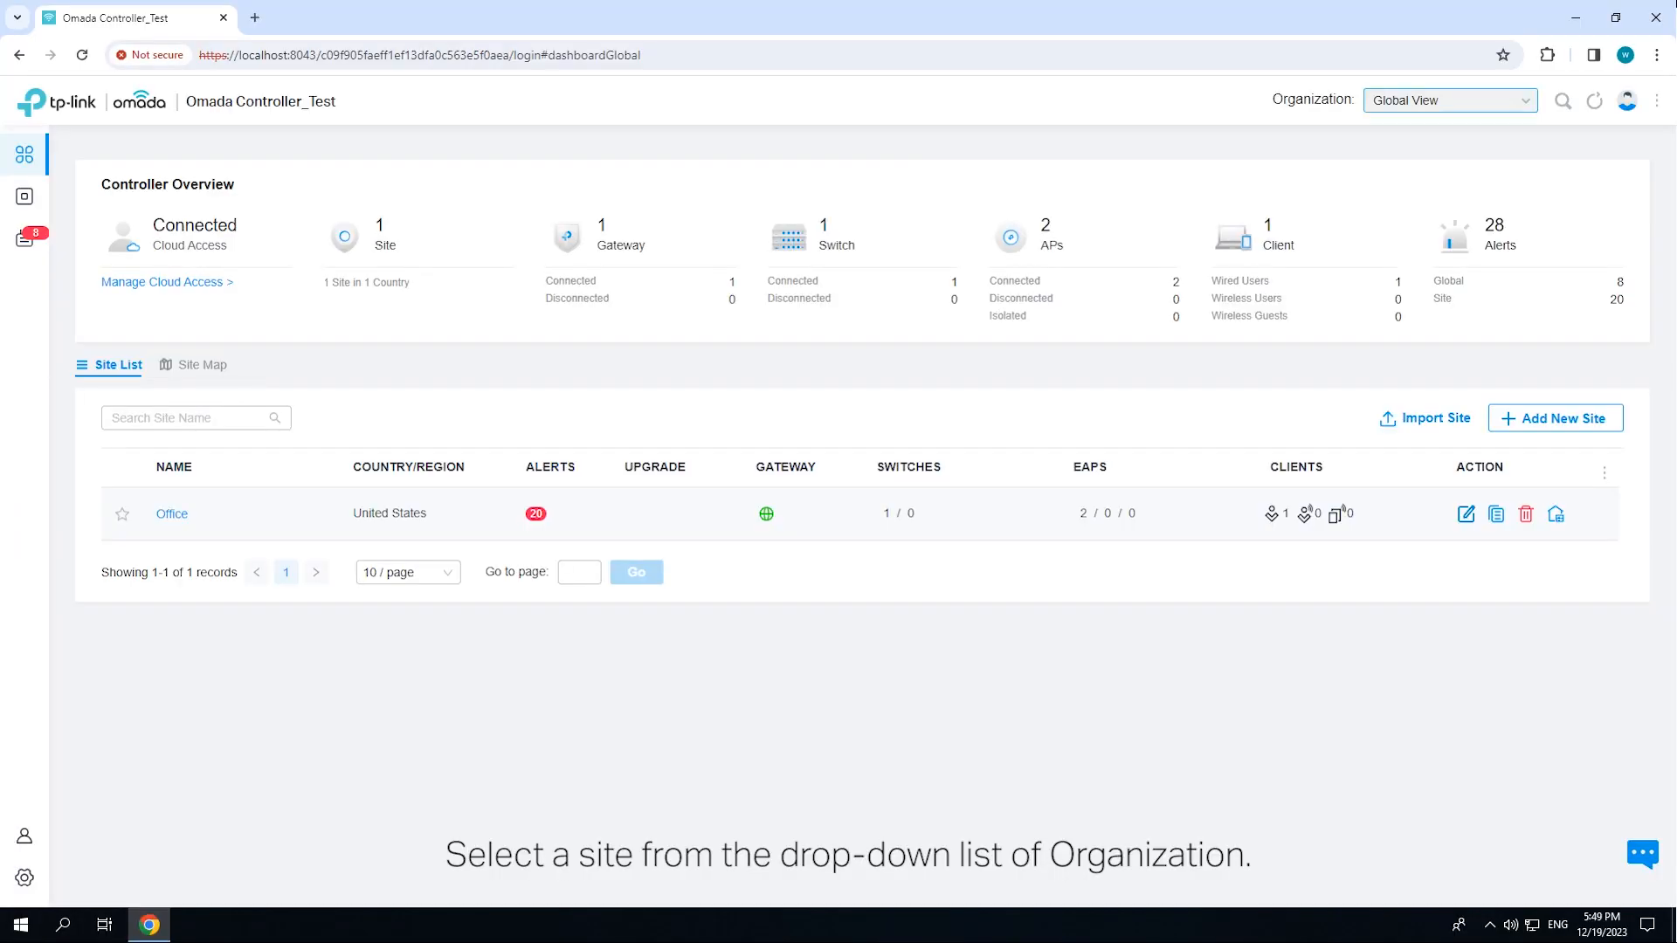
# - In the Office site's services settings, start a new upgrade schedule named "Upgrade EAP"
pyautogui.click(1450, 101)
pyautogui.click(1392, 173)
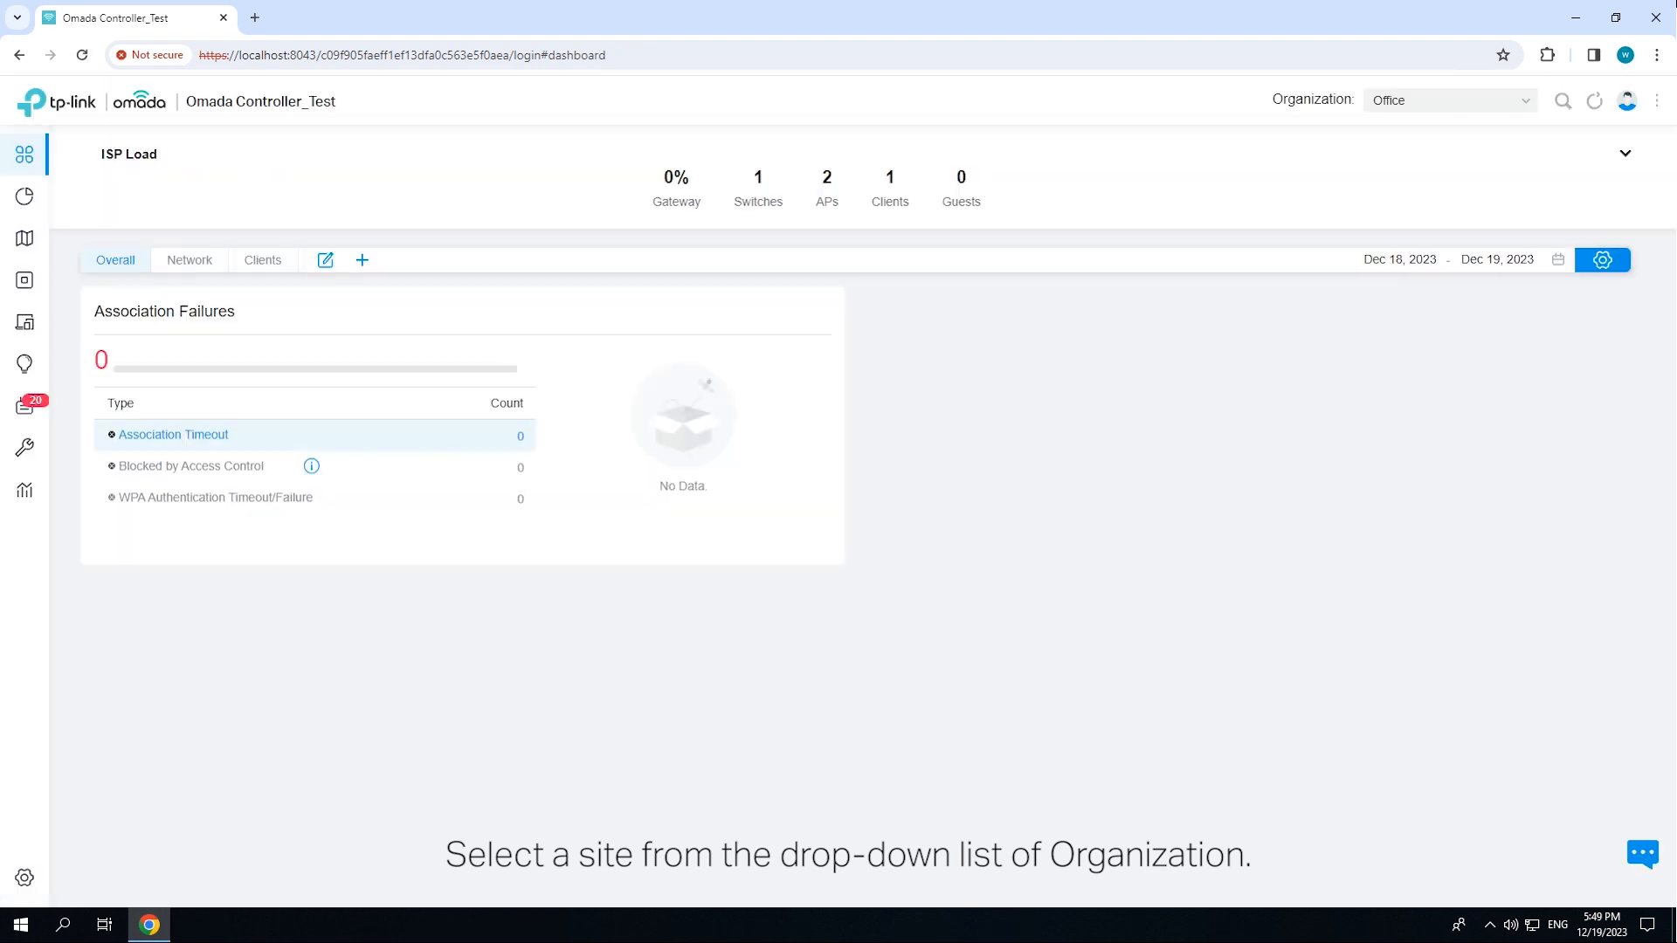
pyautogui.click(74, 877)
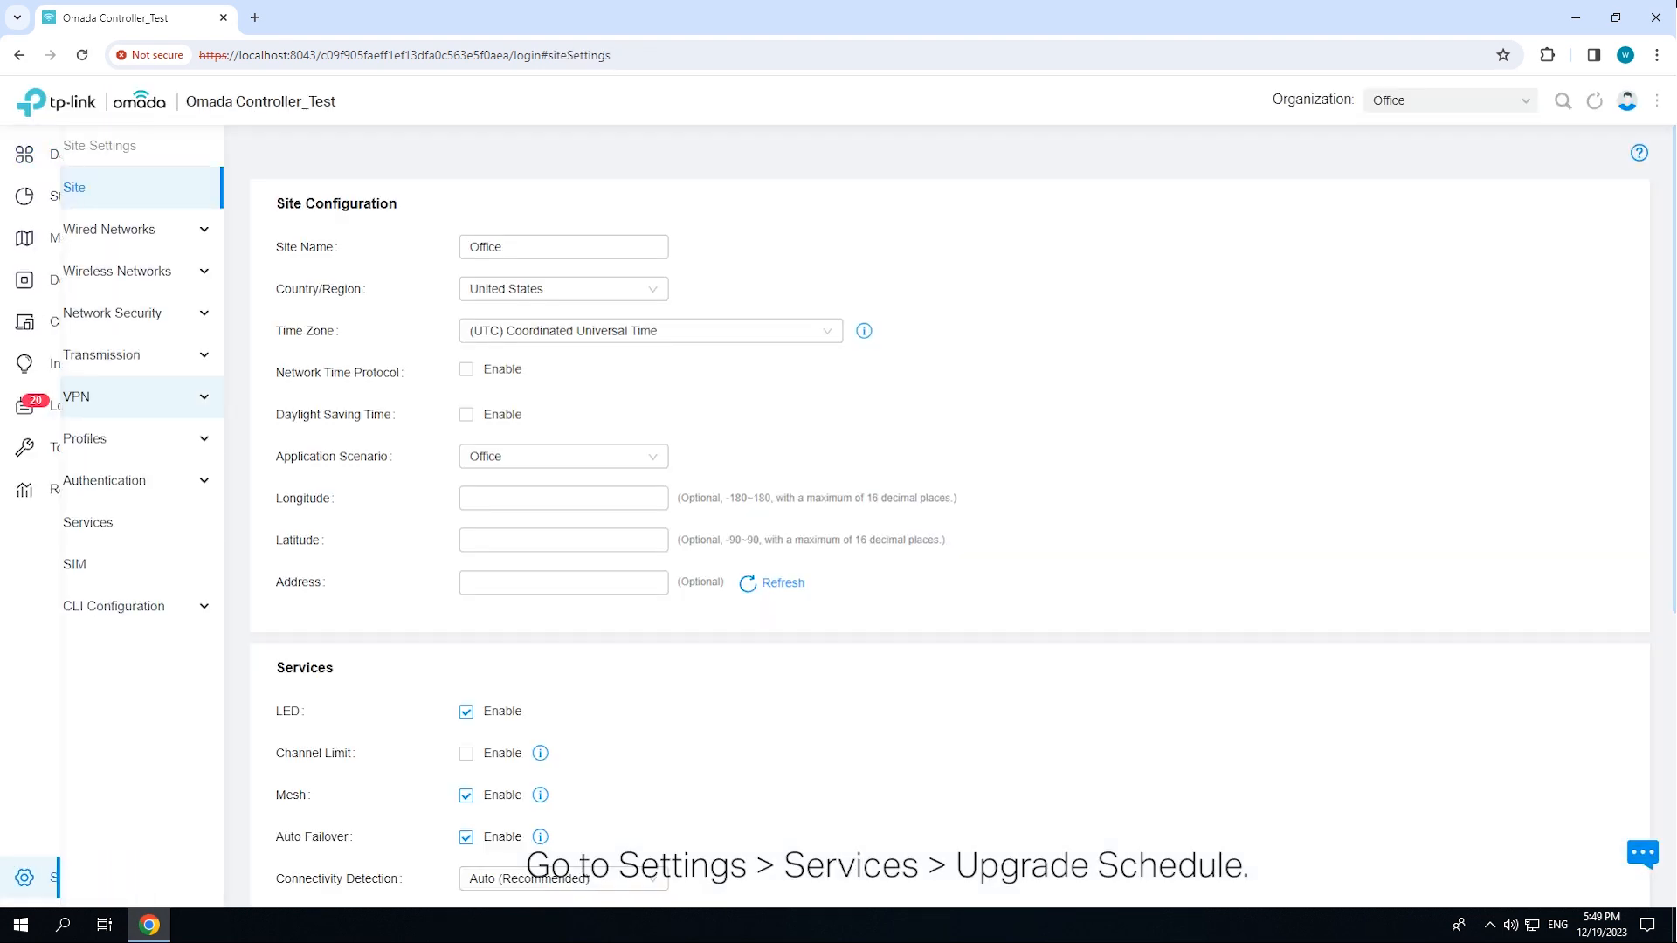
pyautogui.click(87, 522)
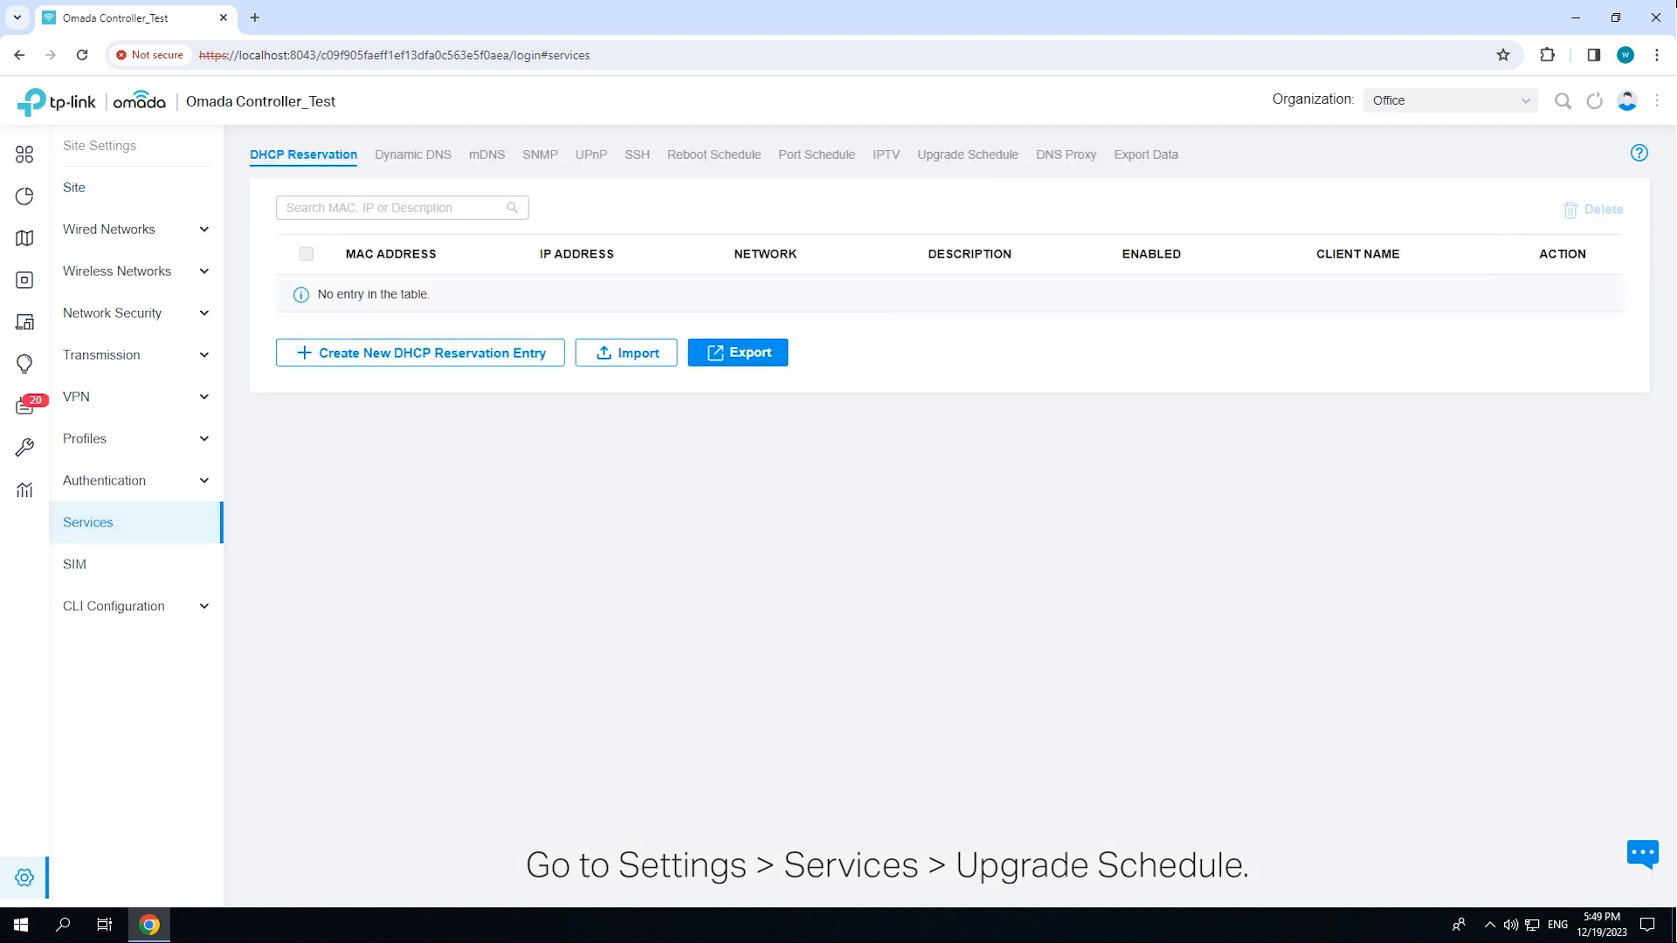
pyautogui.click(967, 155)
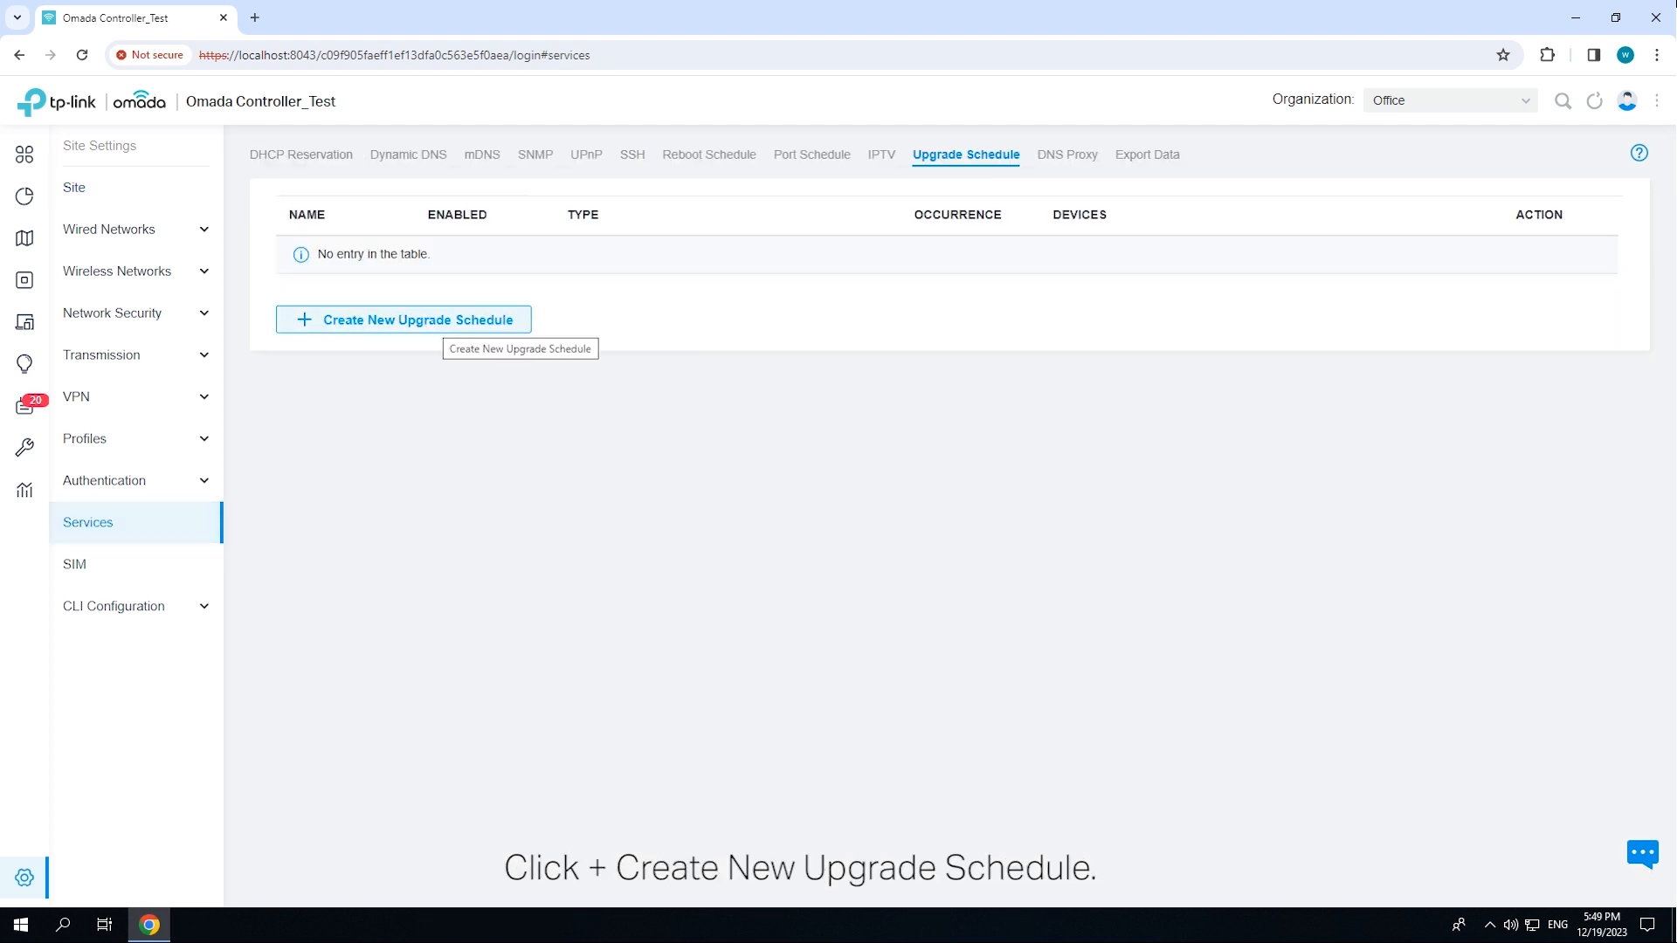
pyautogui.click(419, 319)
pyautogui.click(563, 246)
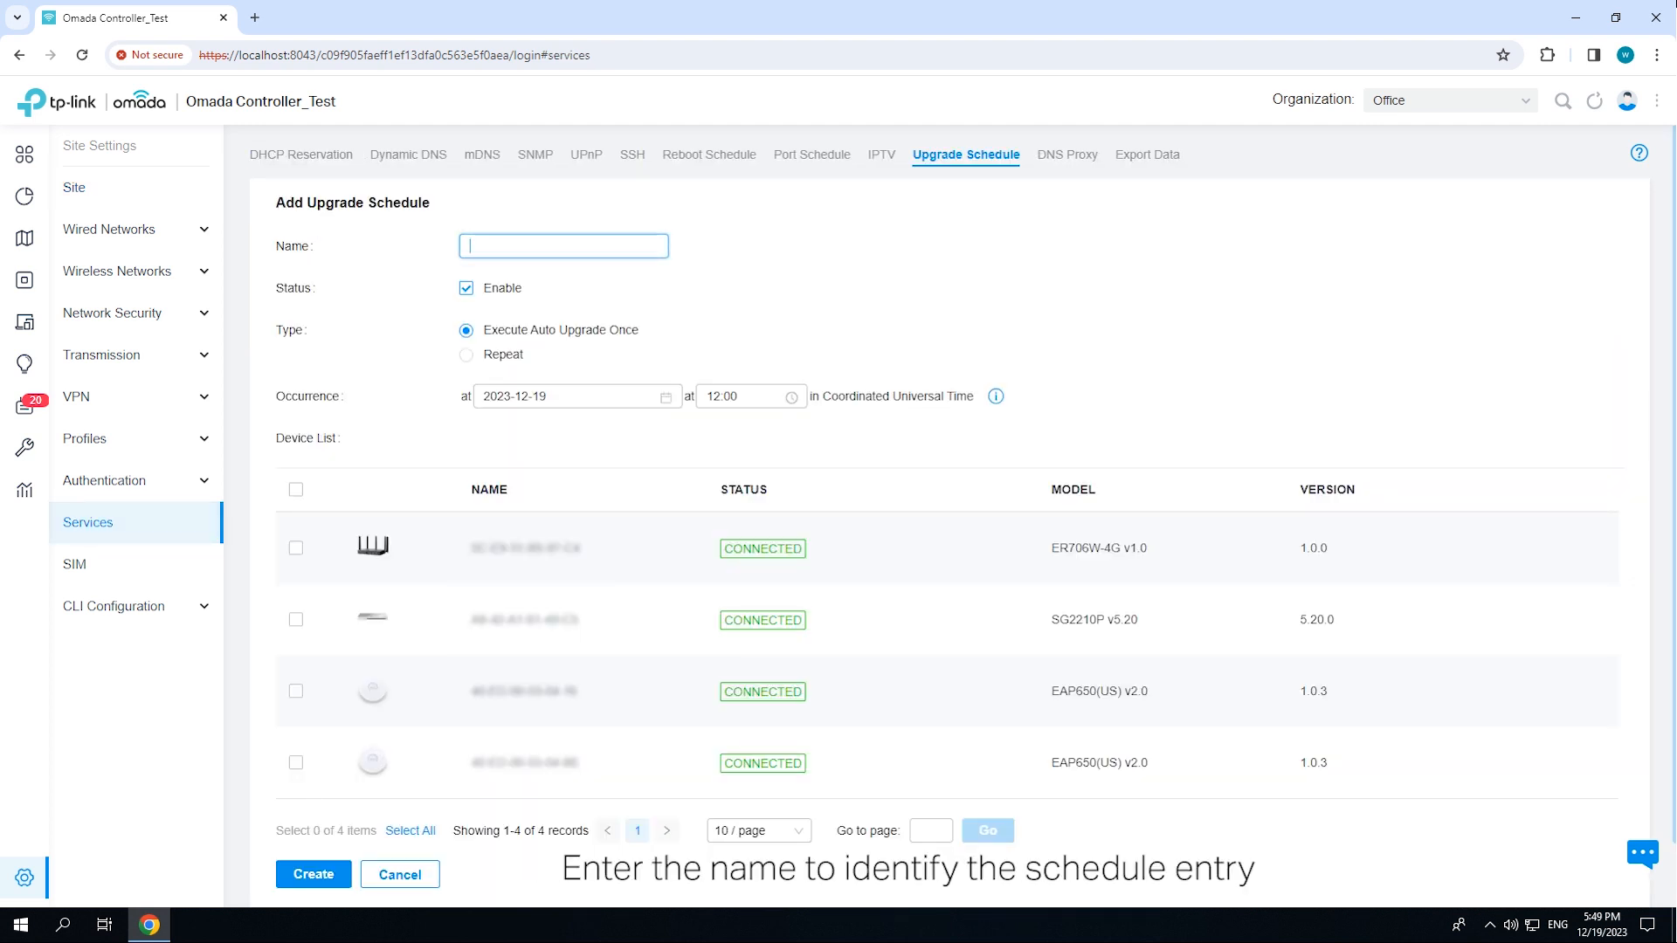
pyautogui.write('Upgrade EAP')
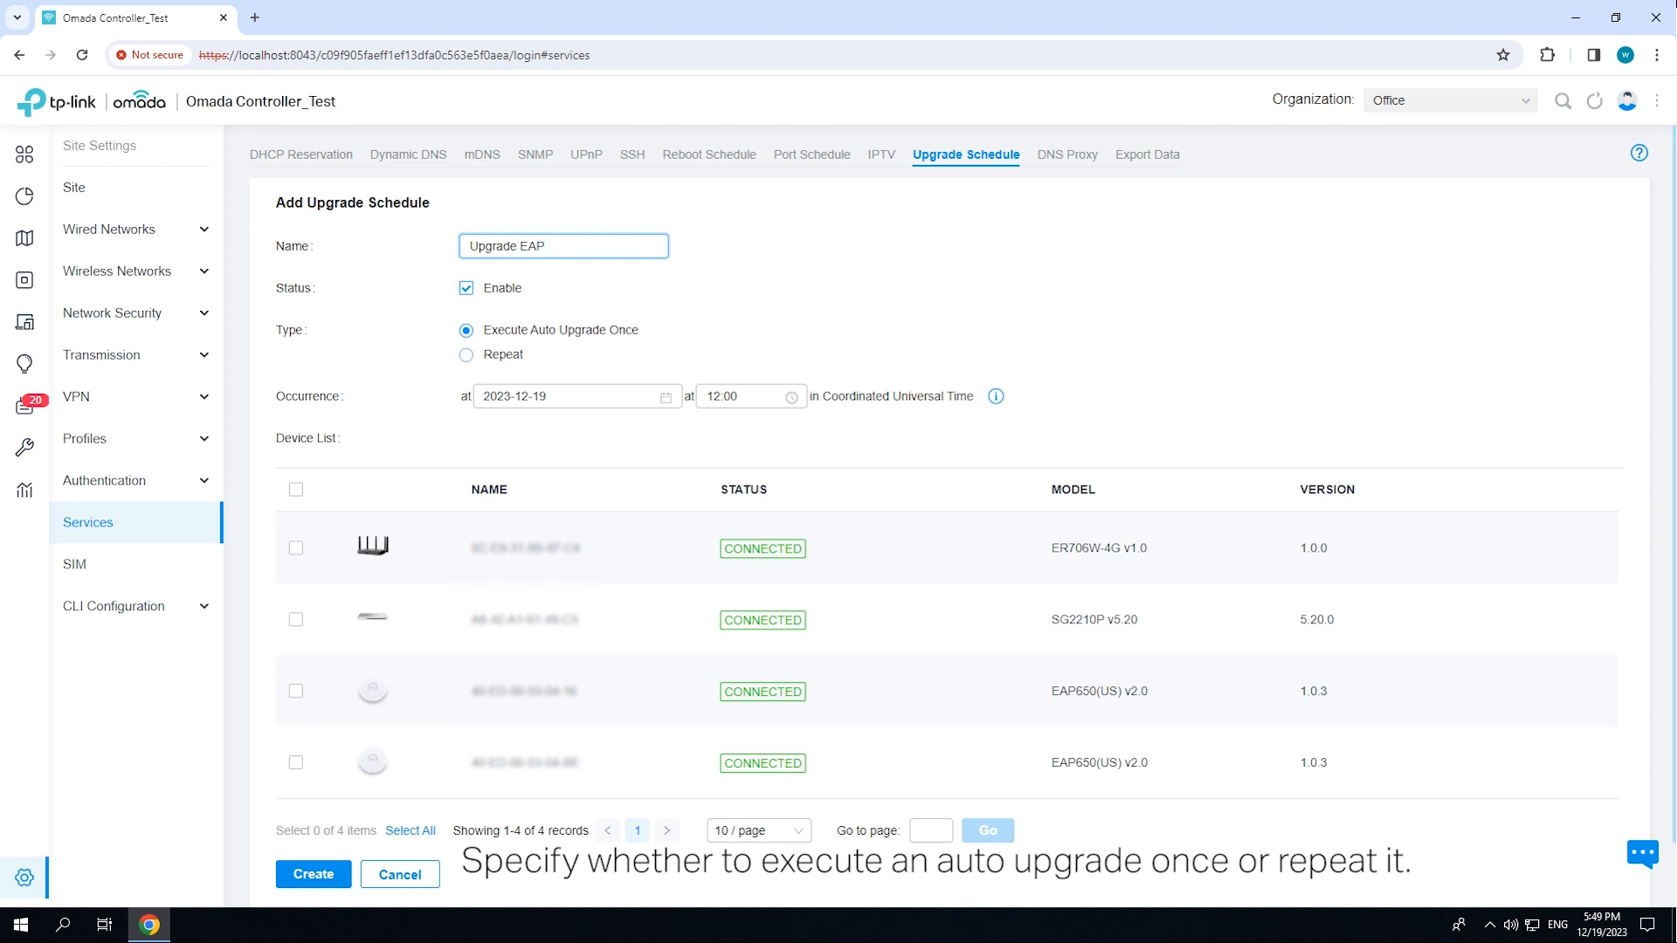
# - Set the upgrade schedule to repeat every month on day 1 at 00:00
pyautogui.click(465, 355)
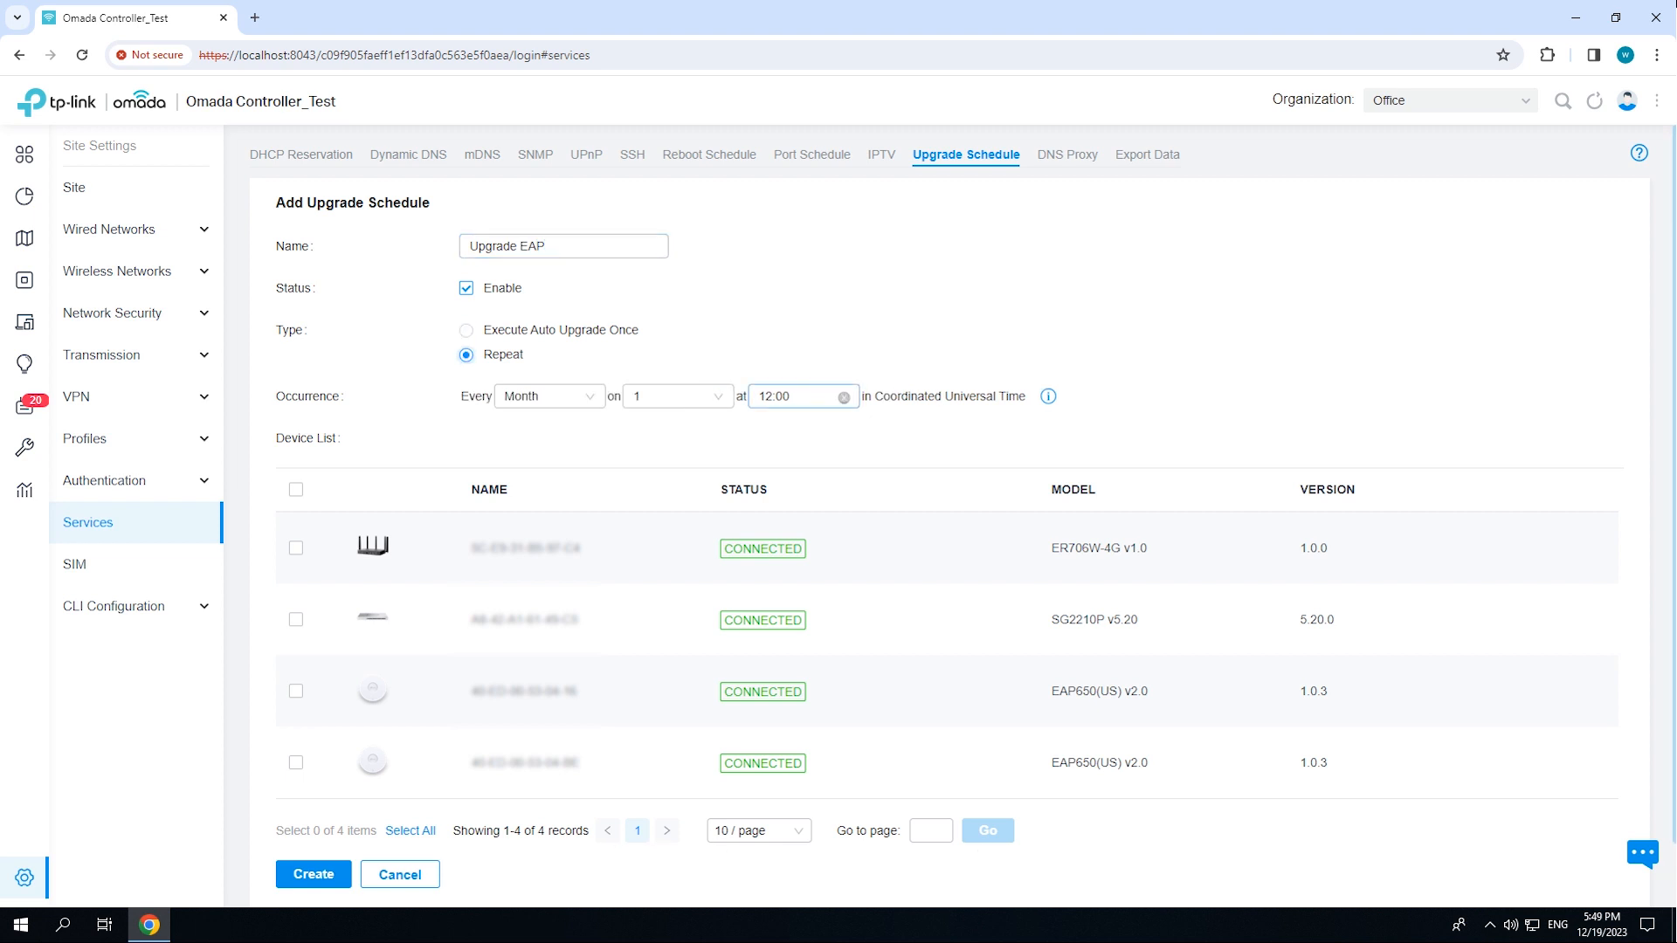
pyautogui.click(791, 397)
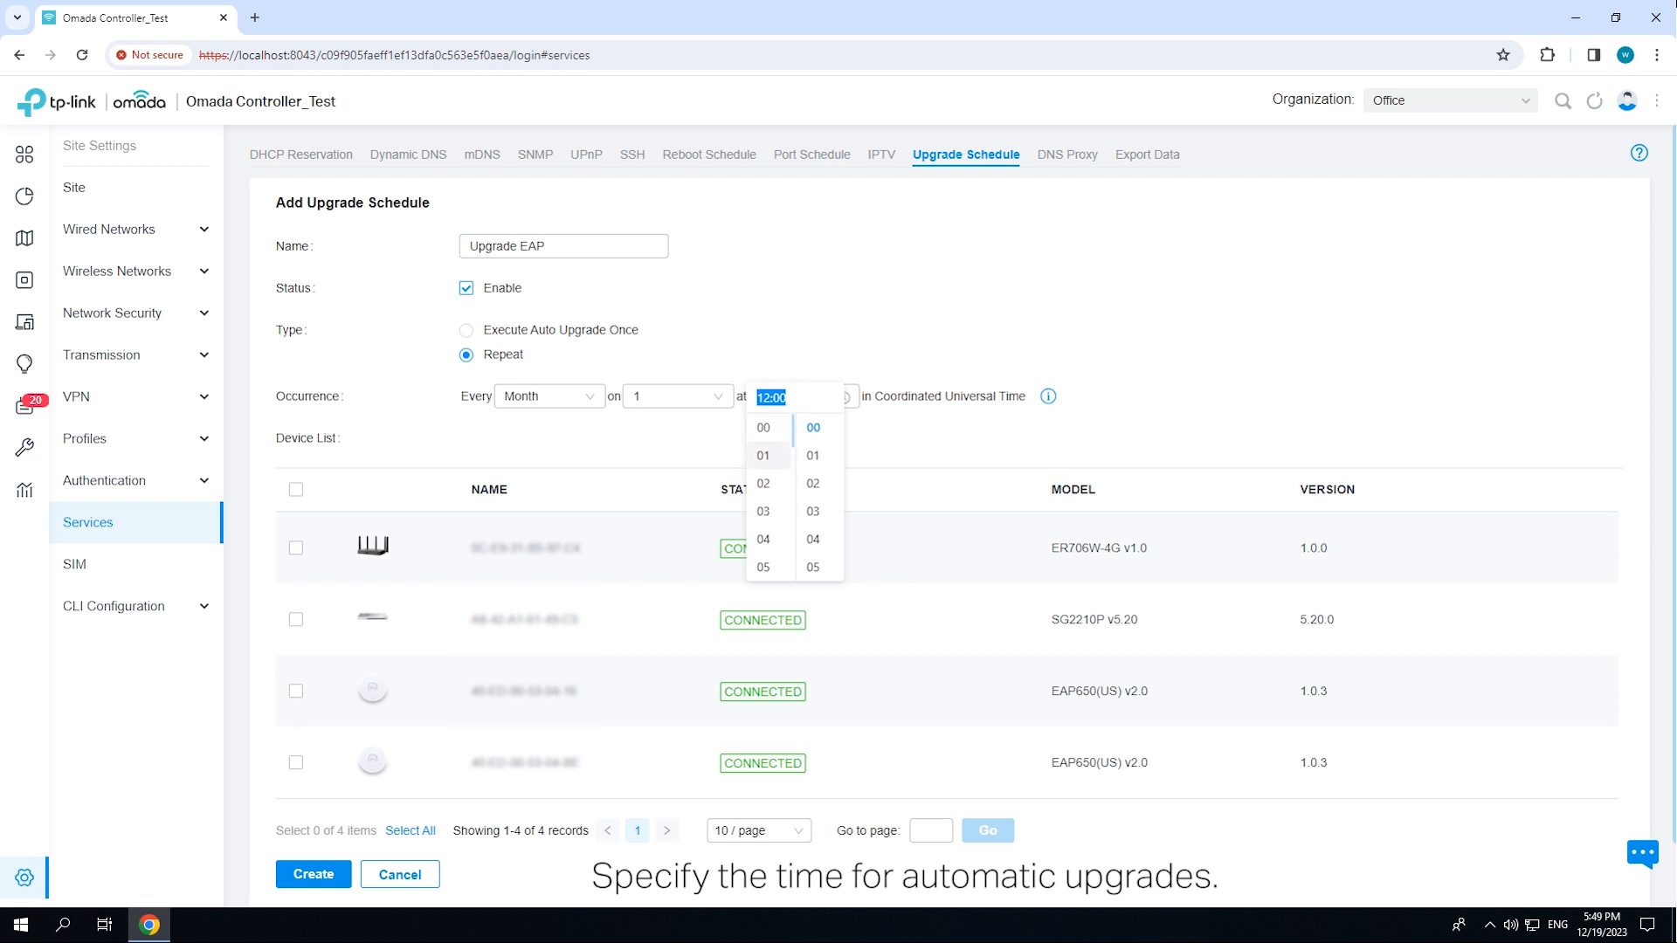
pyautogui.click(763, 427)
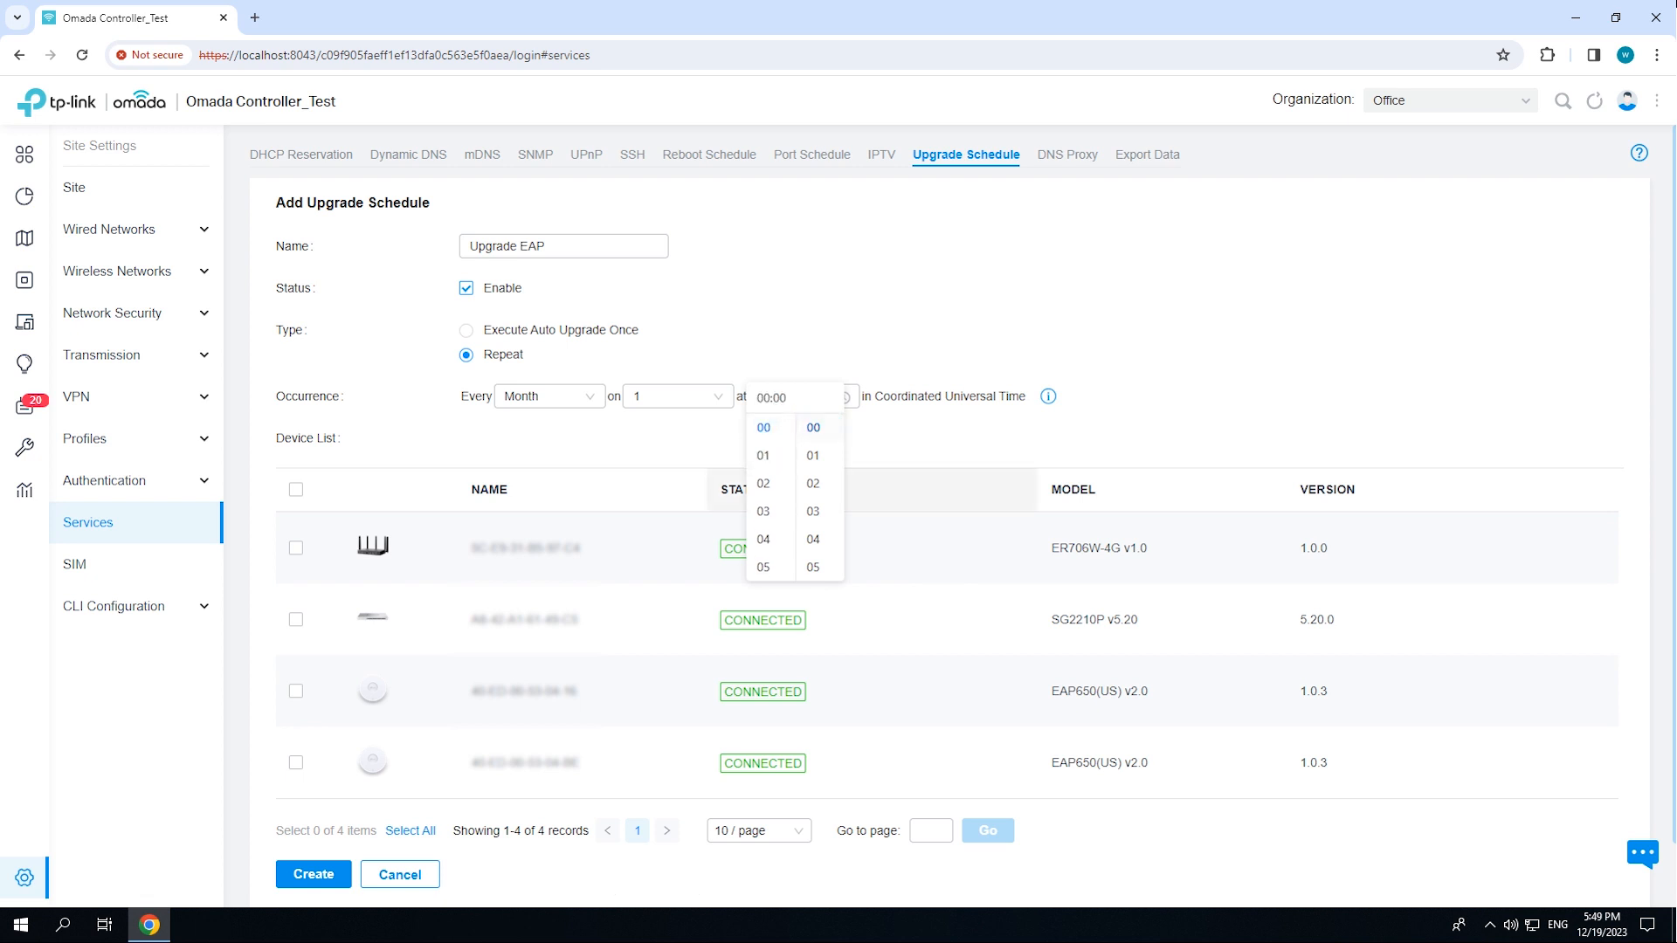
pyautogui.click(664, 439)
# - Select both EAP650(US) access points for the upgrade and create the schedule
pyautogui.click(297, 691)
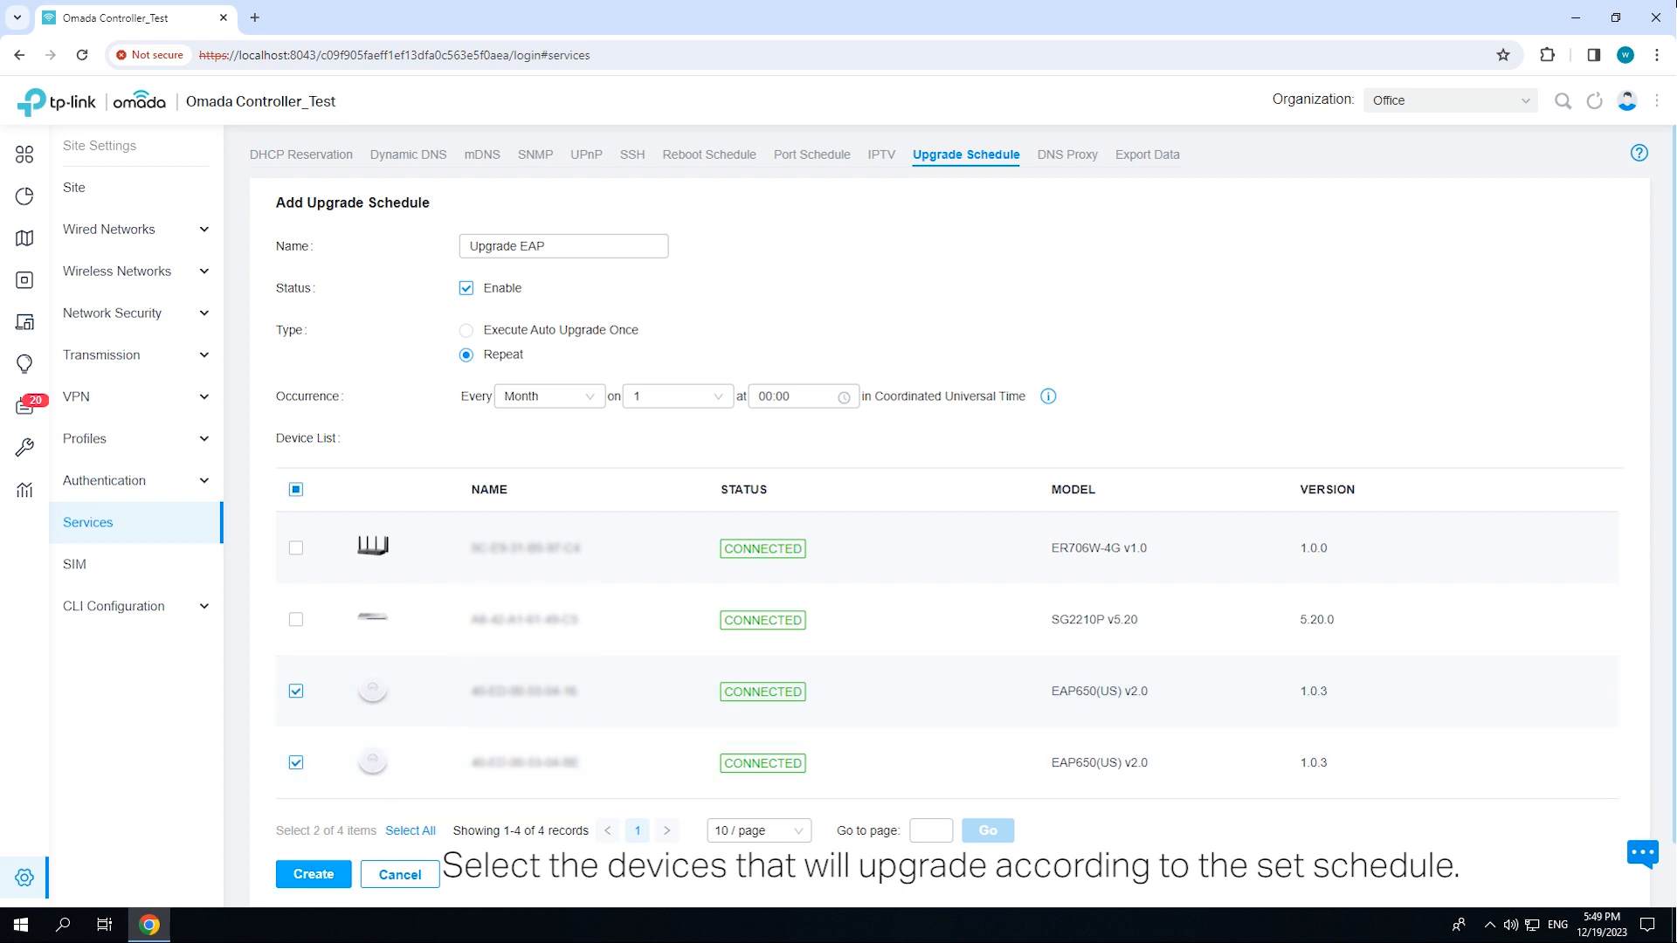
pyautogui.click(316, 874)
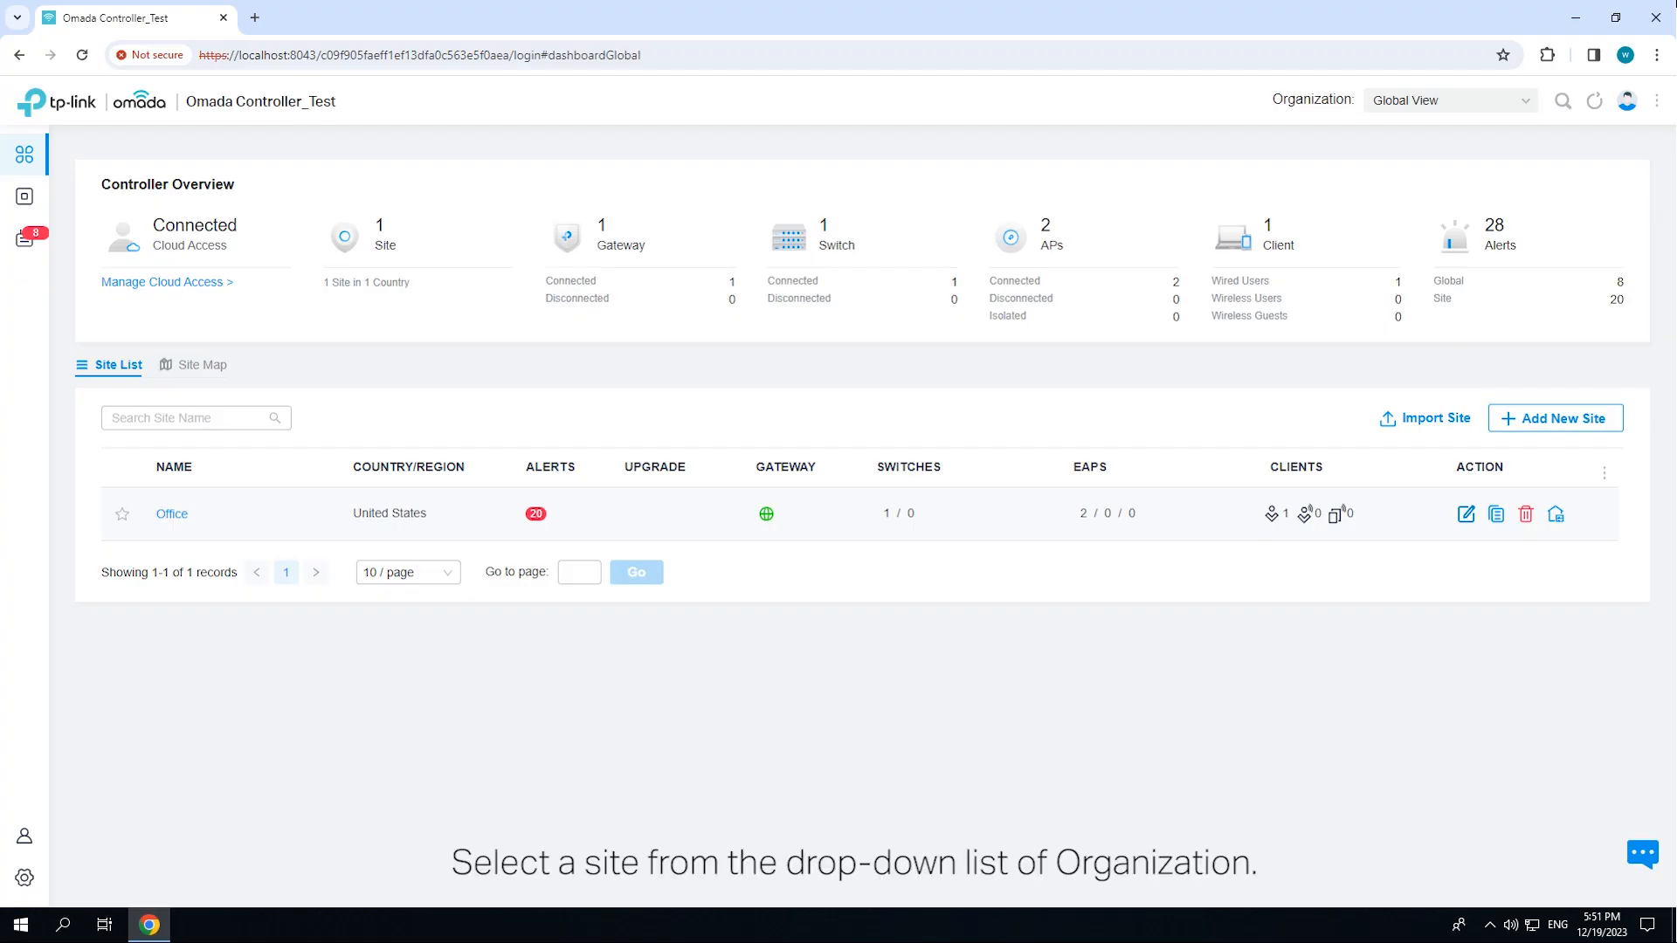
# - Switch to the Office site and open the reboot schedules in its services settings
pyautogui.click(1450, 100)
pyautogui.click(1398, 169)
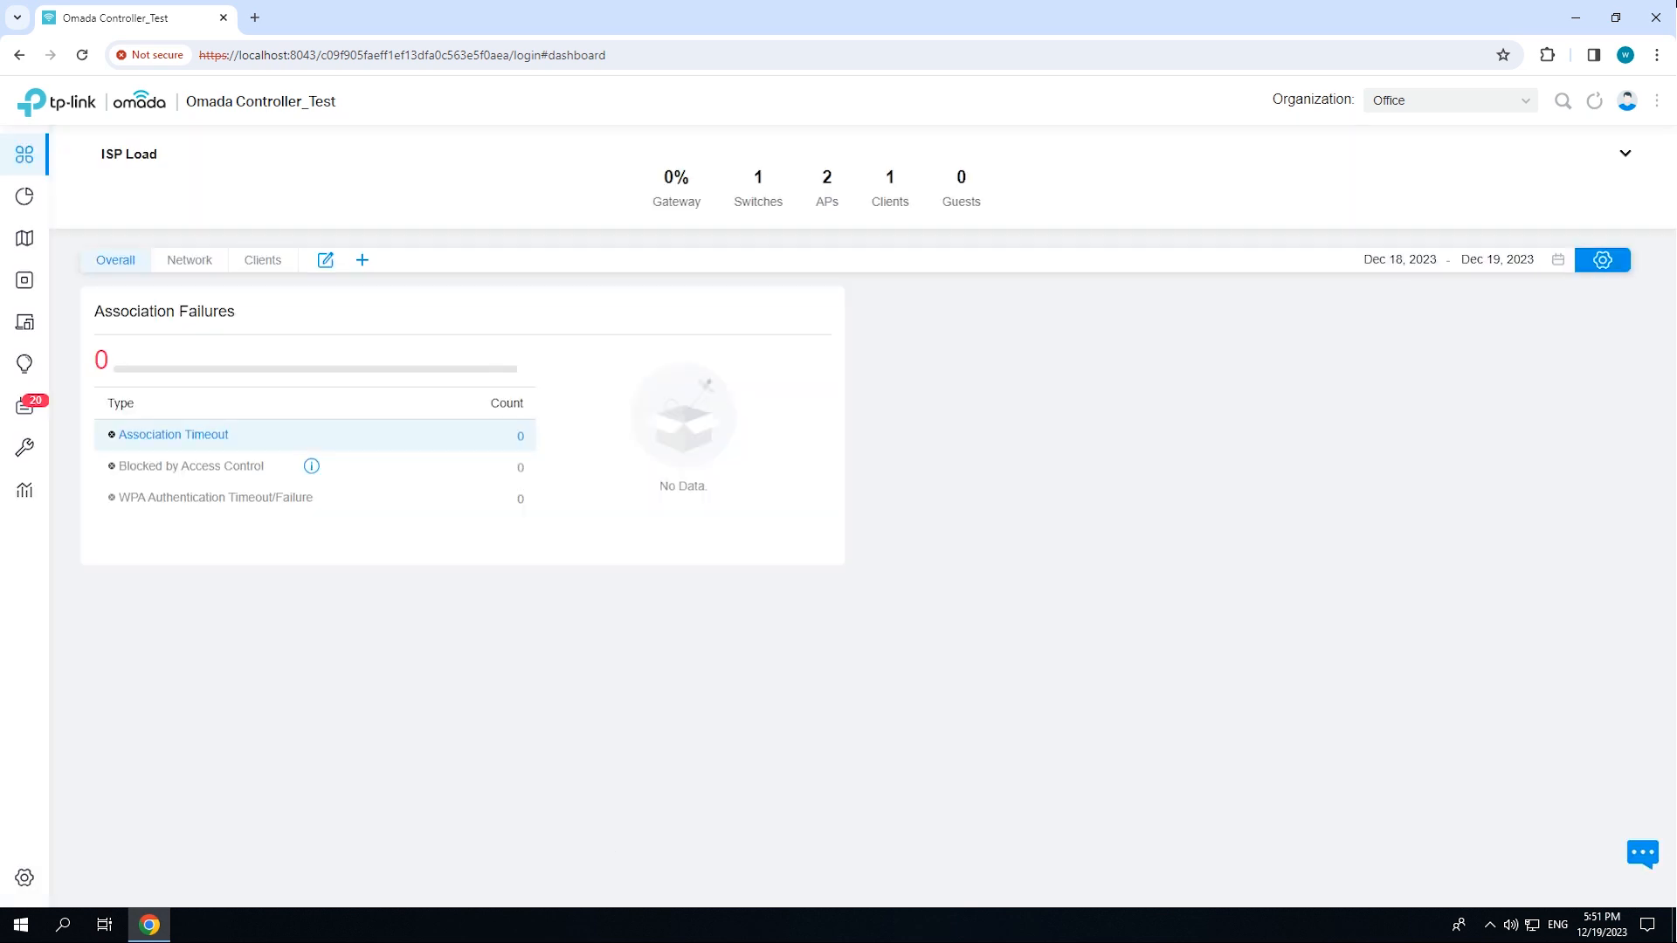
pyautogui.click(25, 878)
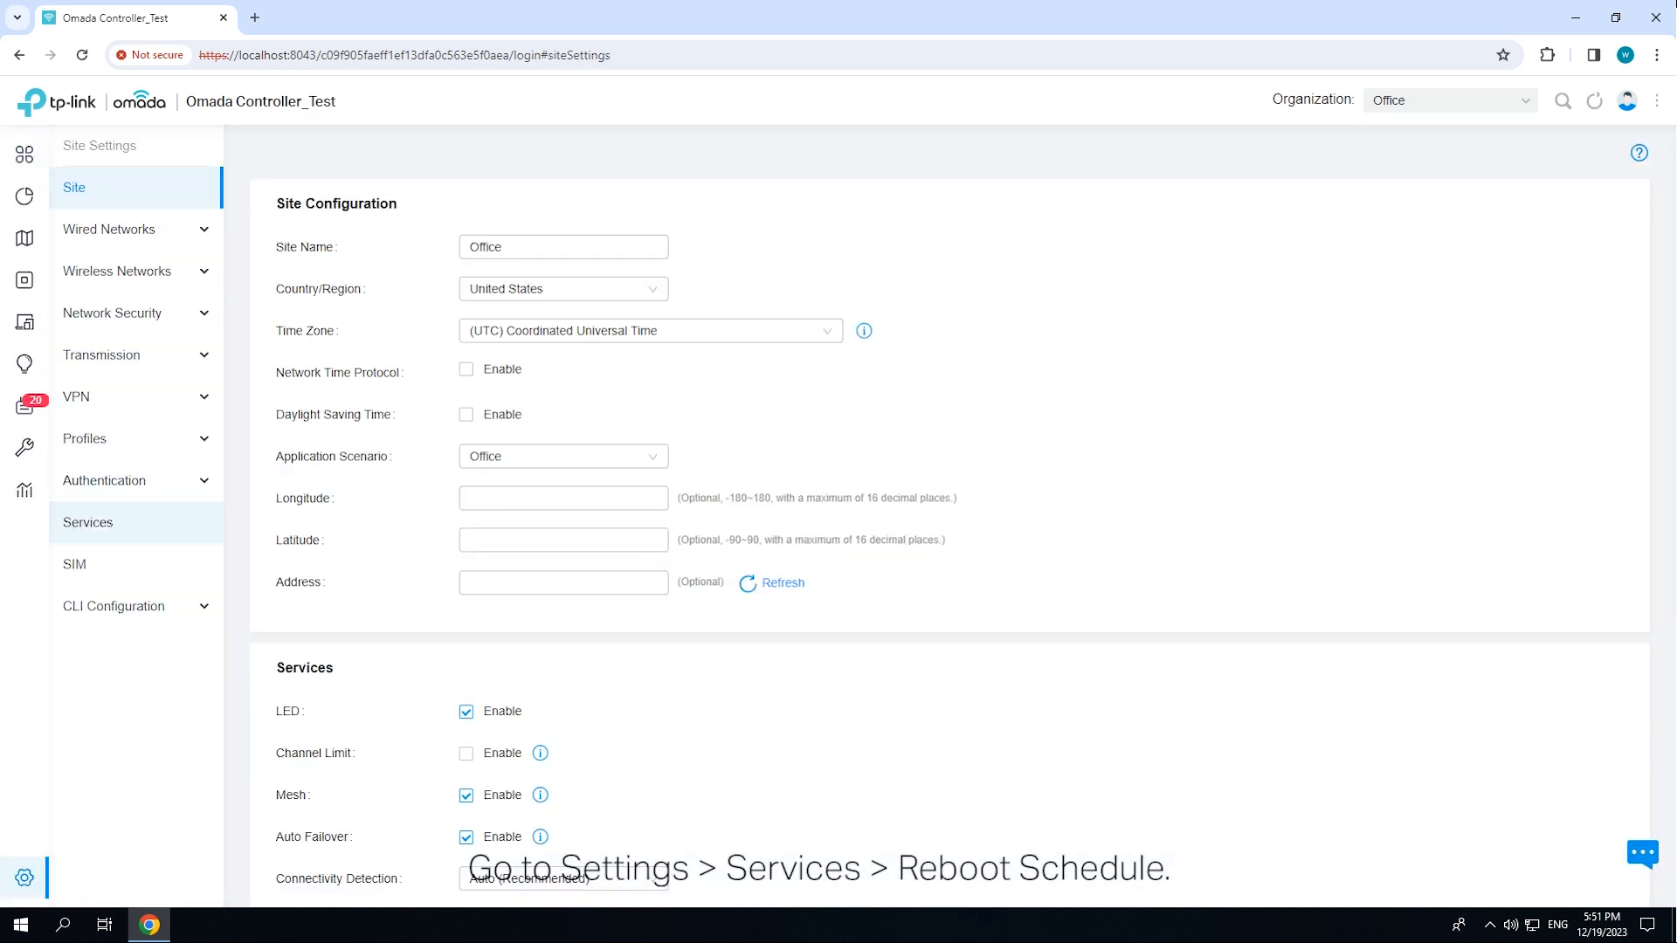
pyautogui.click(87, 522)
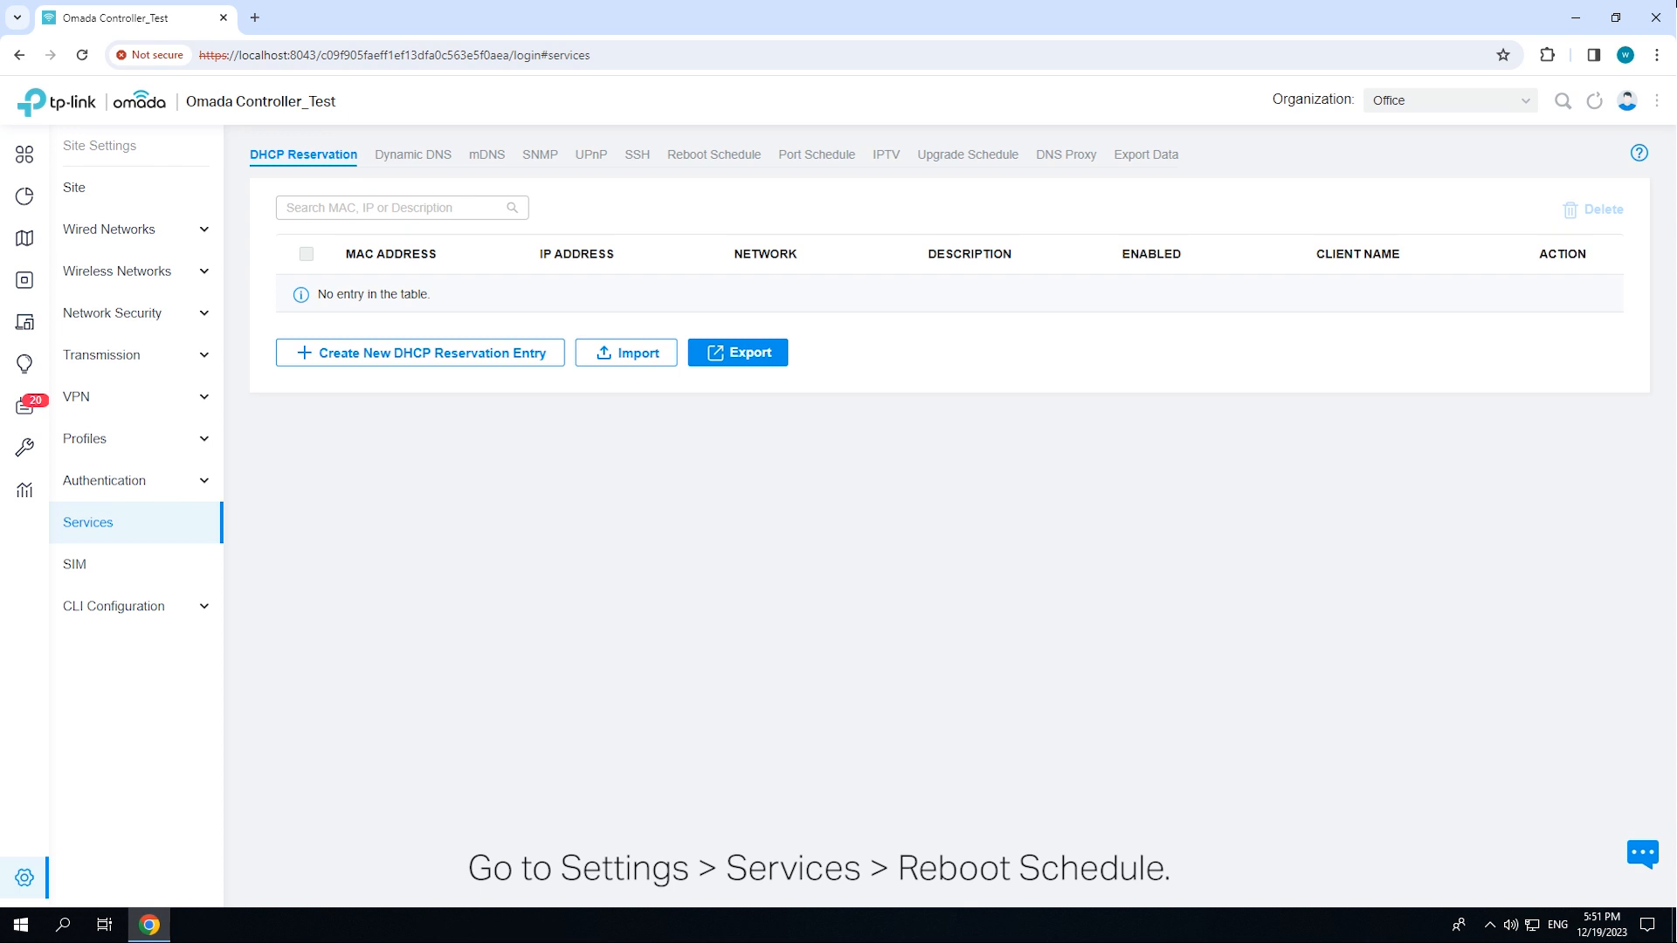
pyautogui.click(714, 155)
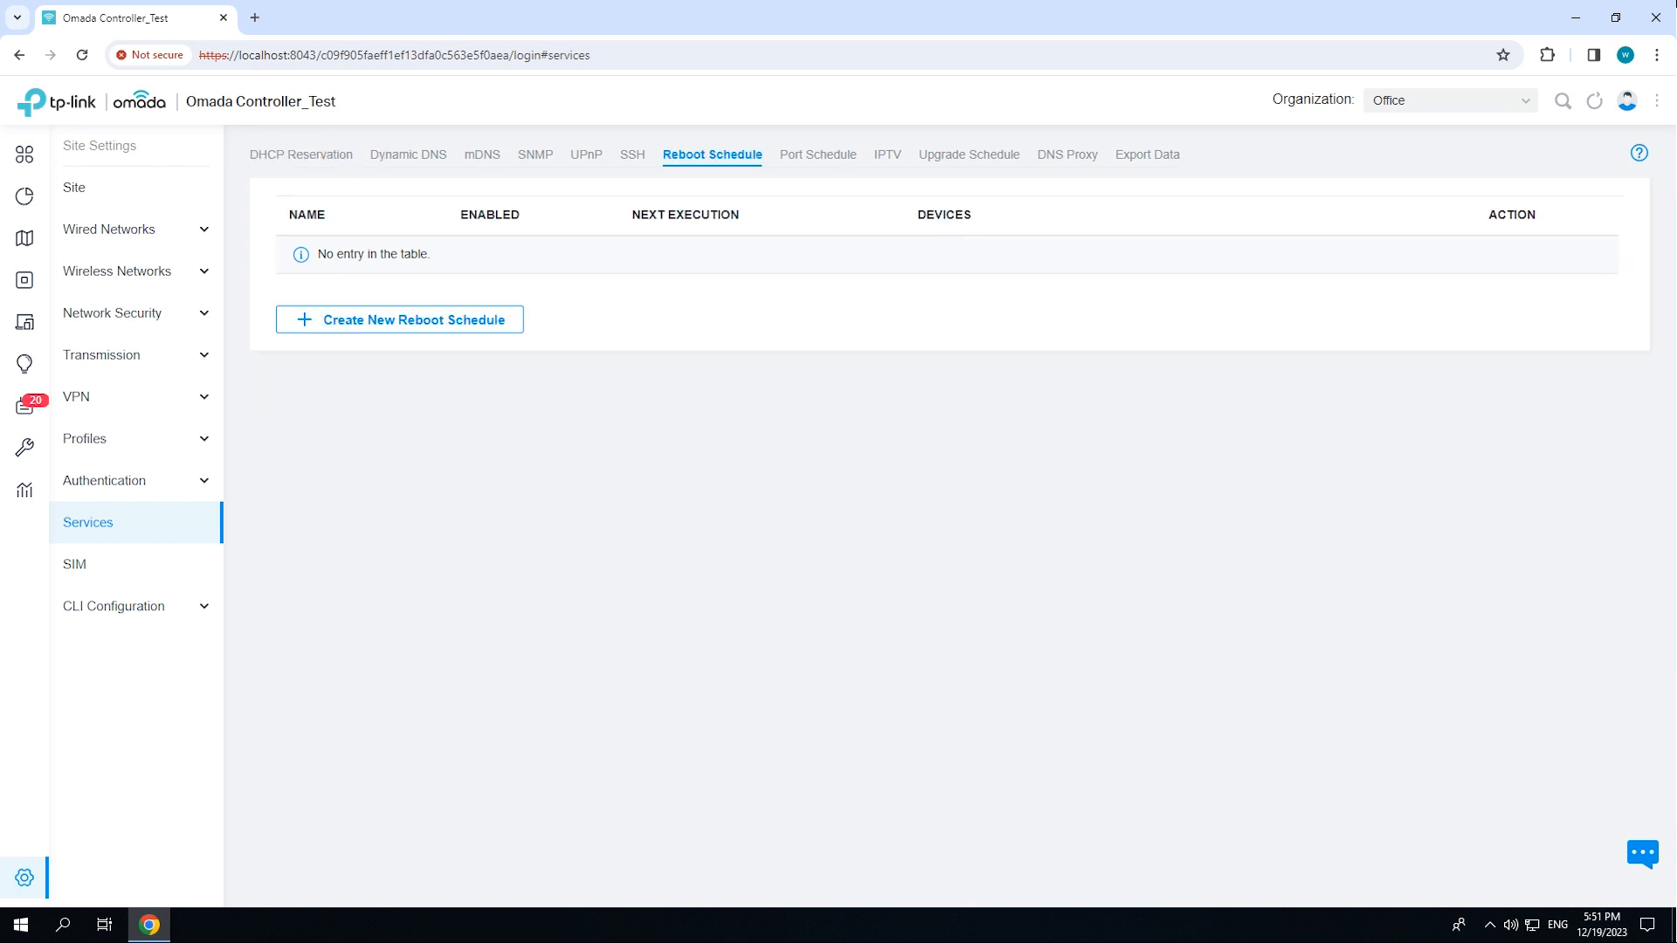
# - Start a new reboot schedule named "Reboot EAP"
pyautogui.click(399, 319)
pyautogui.click(564, 246)
pyautogui.write('Reboot')
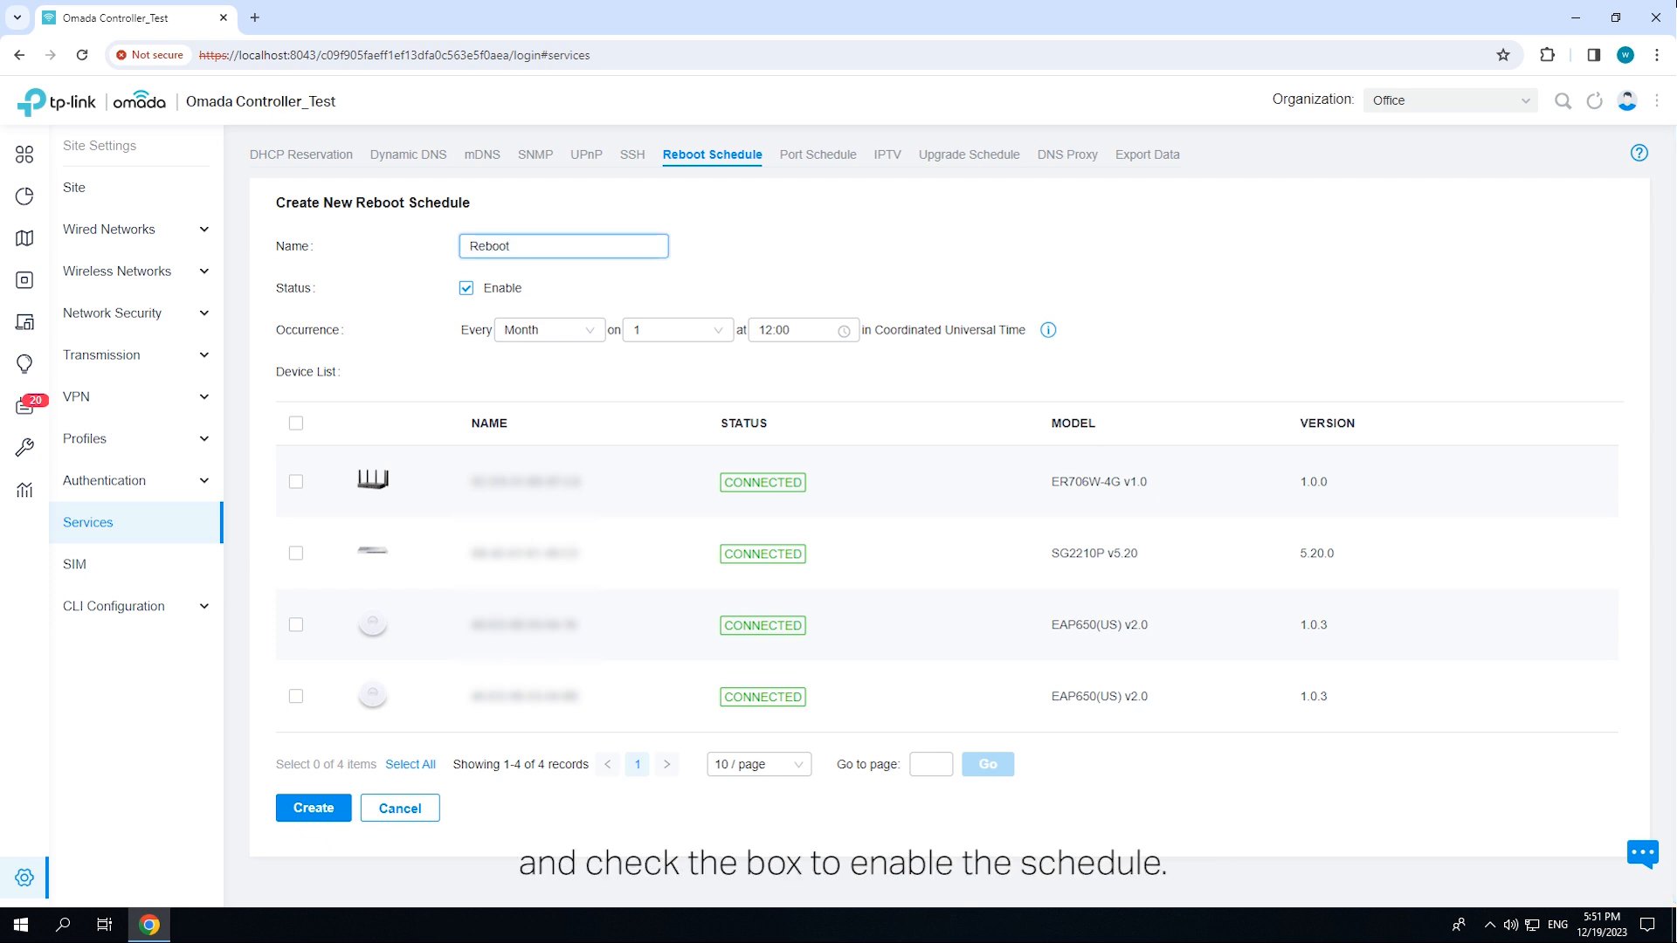
pyautogui.write(' EAP')
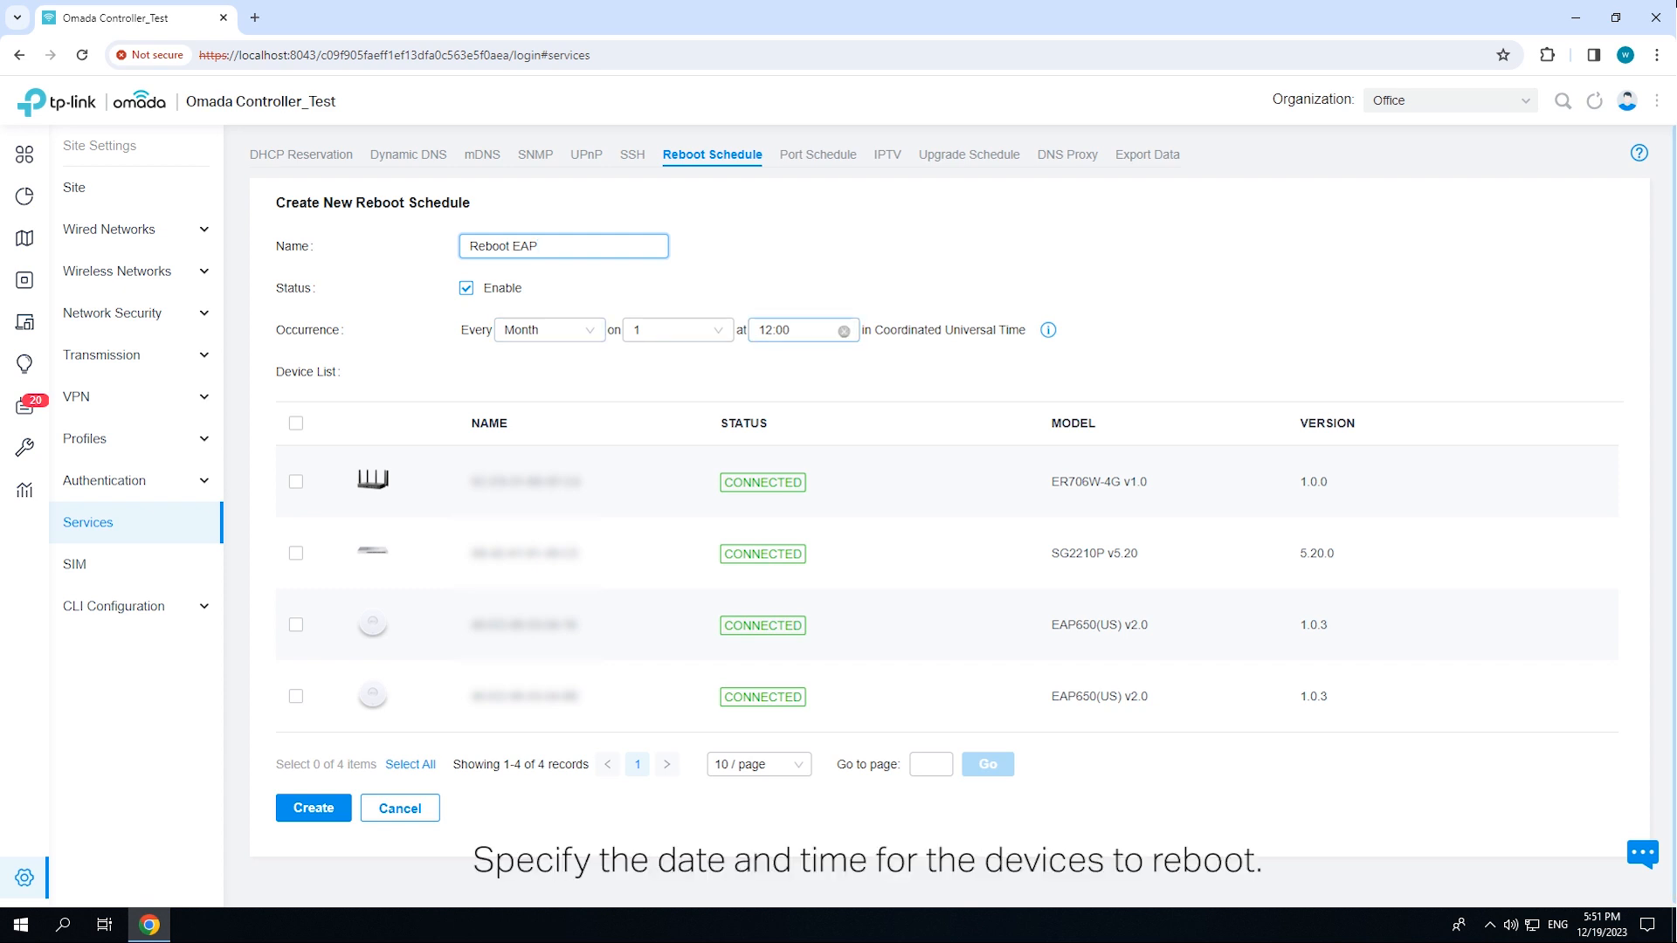
# - Set the reboot schedule's time of execution to 00:00
pyautogui.click(789, 330)
pyautogui.scroll(4, 769, 362)
pyautogui.click(767, 362)
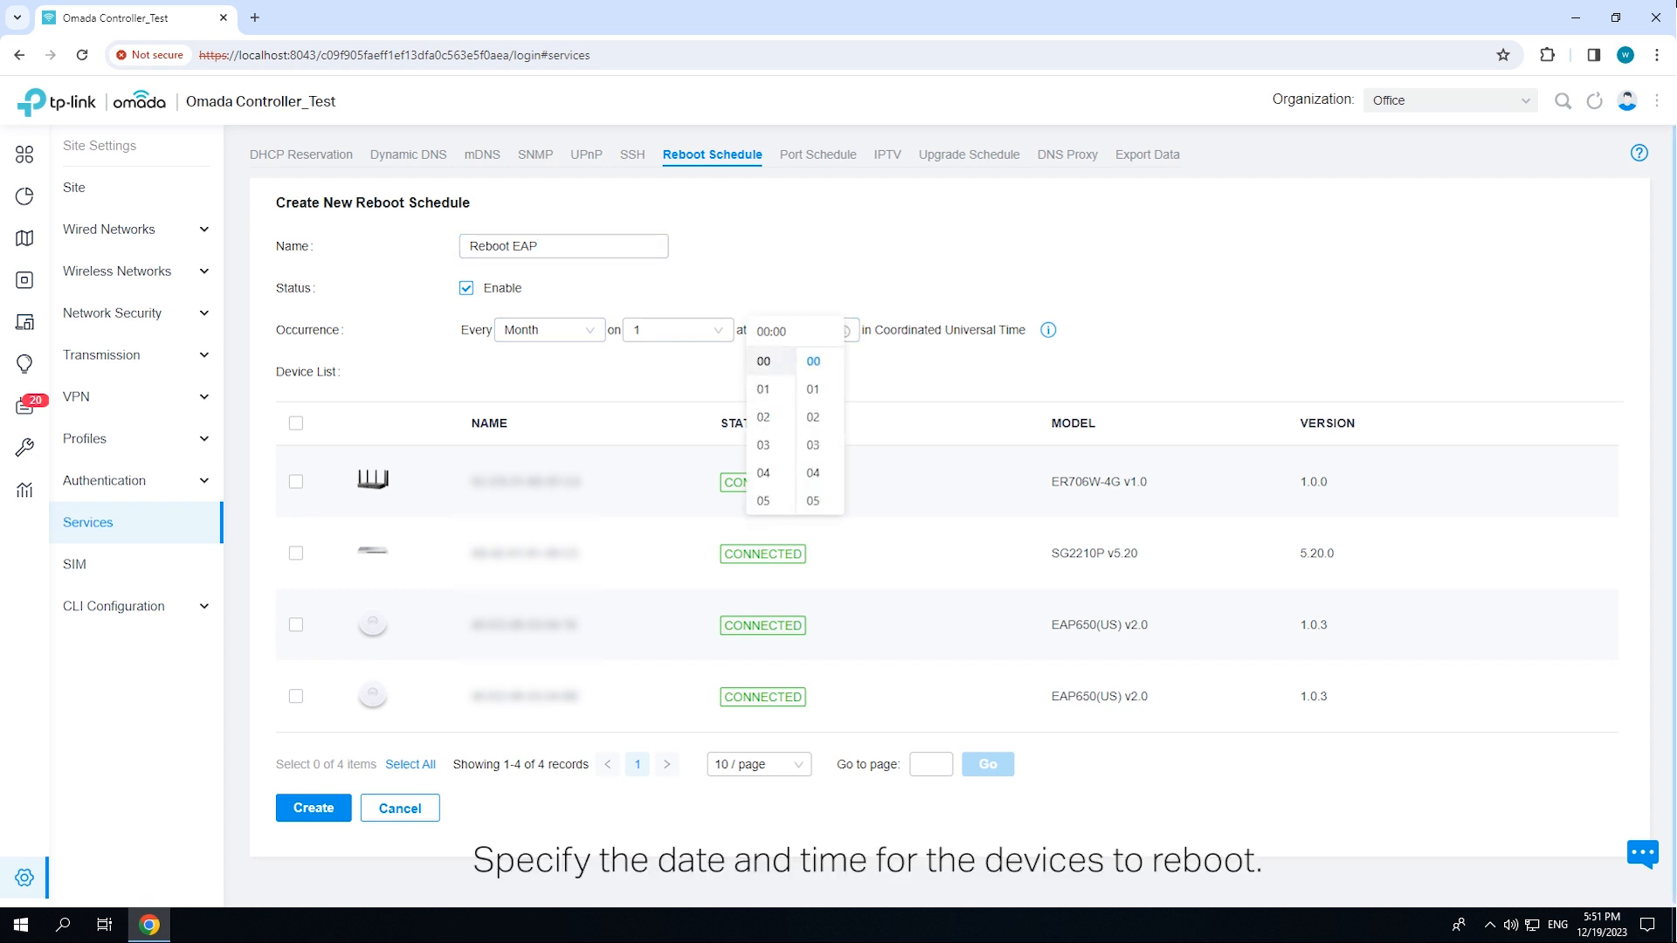
pyautogui.click(916, 373)
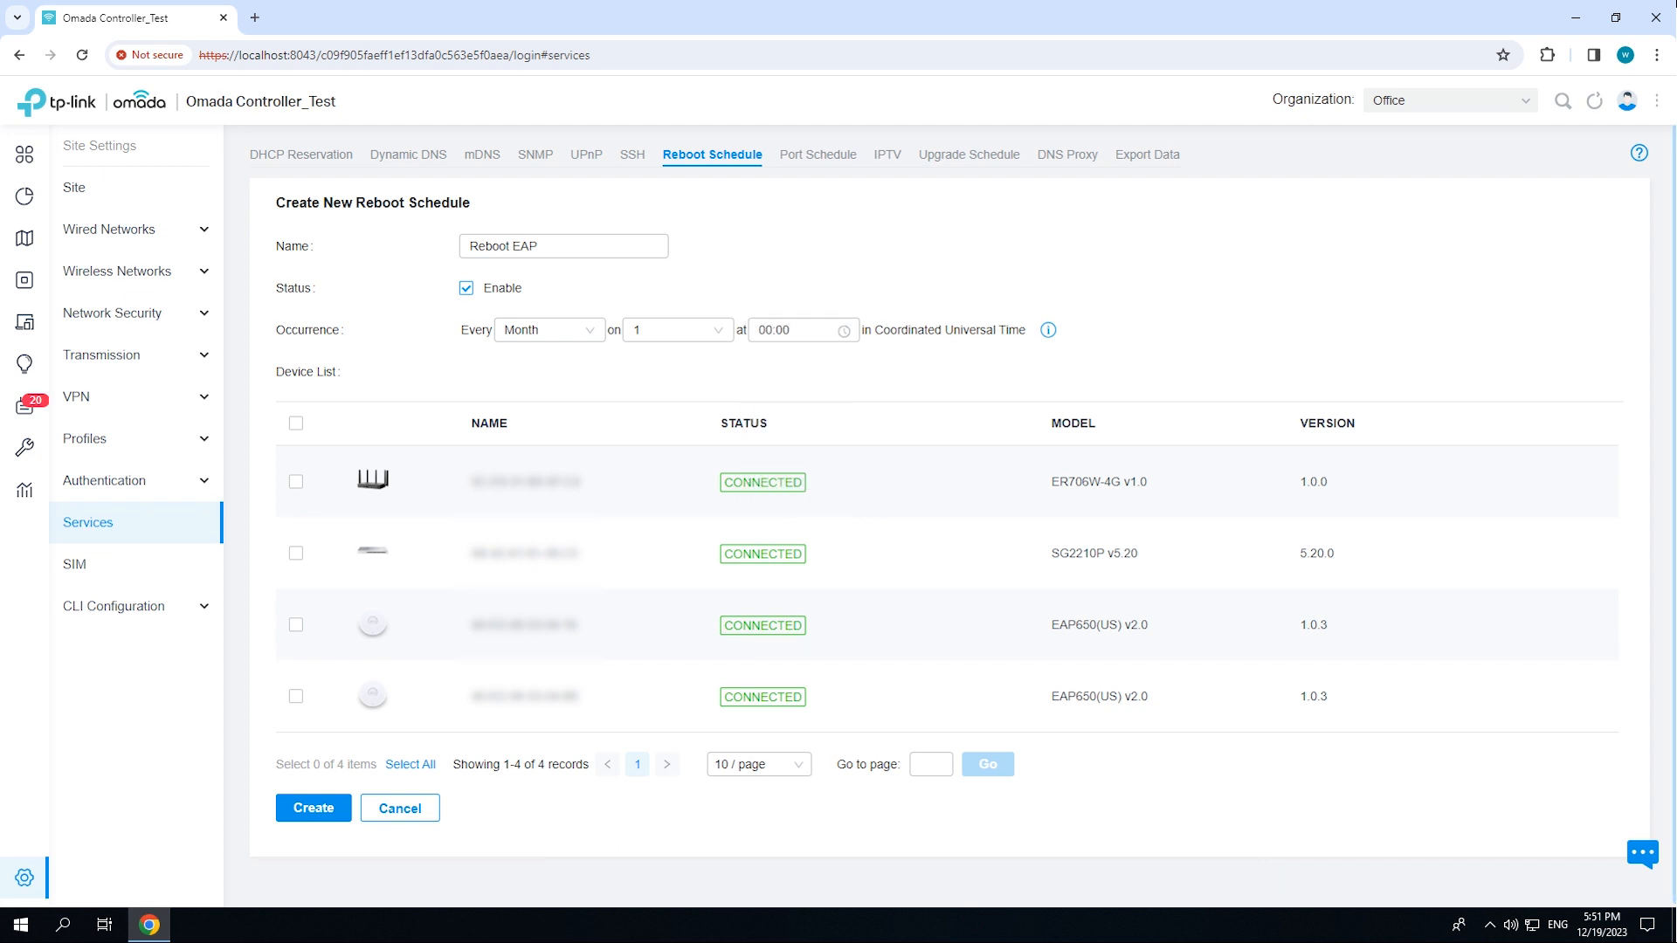
# - Select both EAP650(US) access points for the reboot and create the schedule
pyautogui.click(296, 626)
pyautogui.click(296, 697)
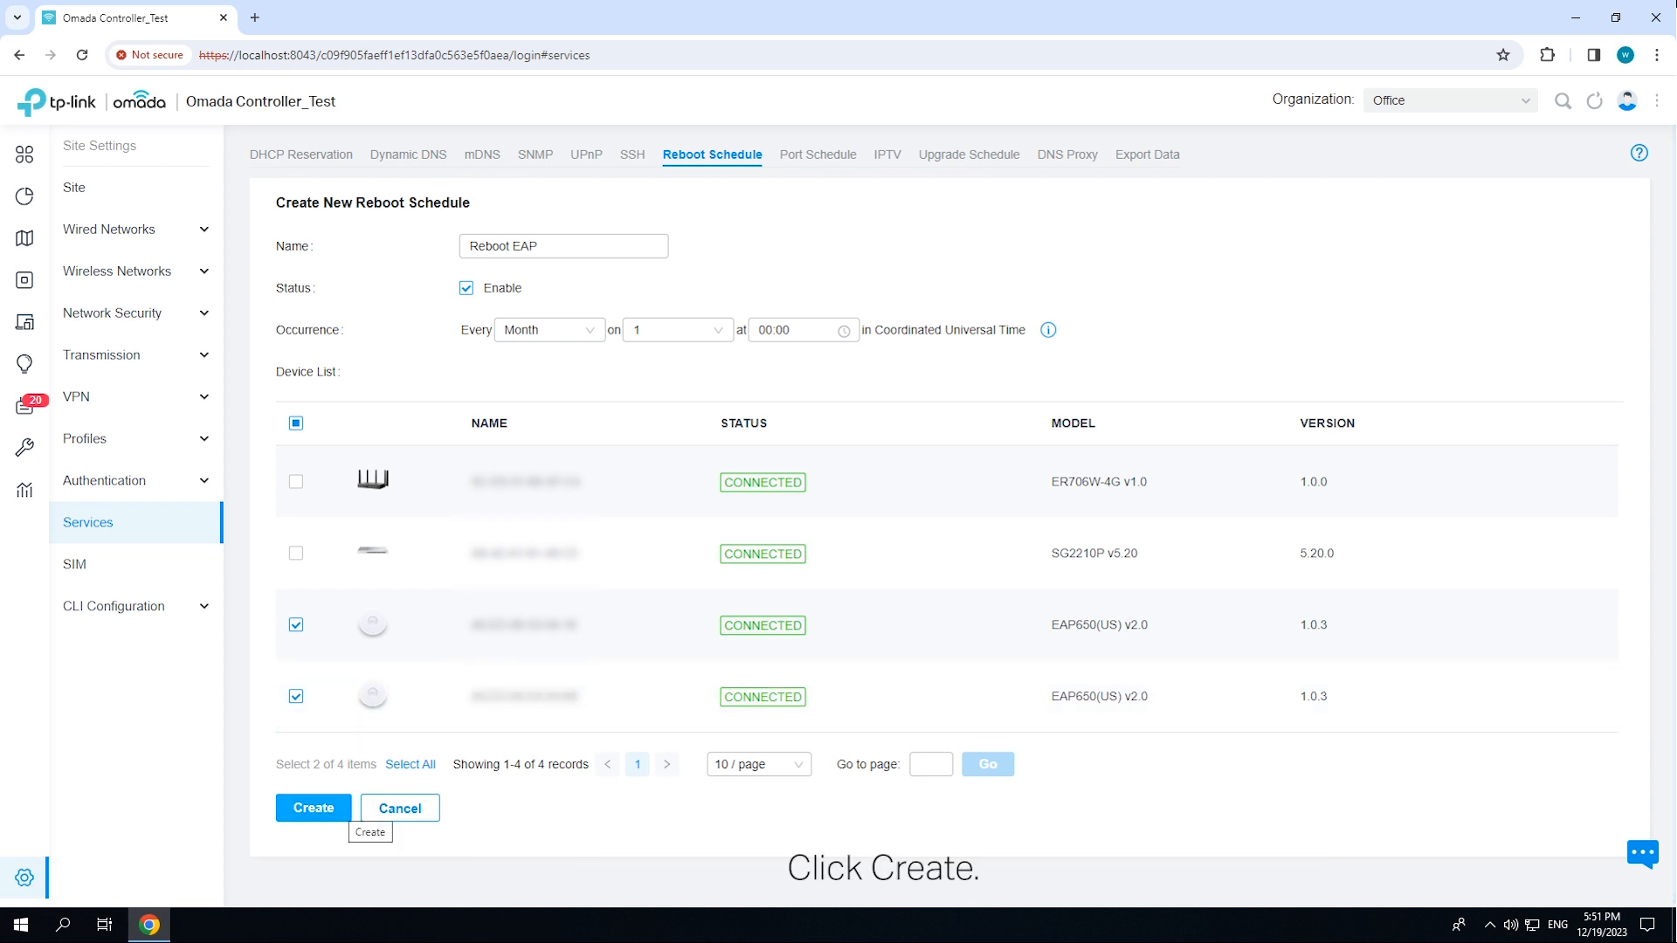
pyautogui.click(341, 809)
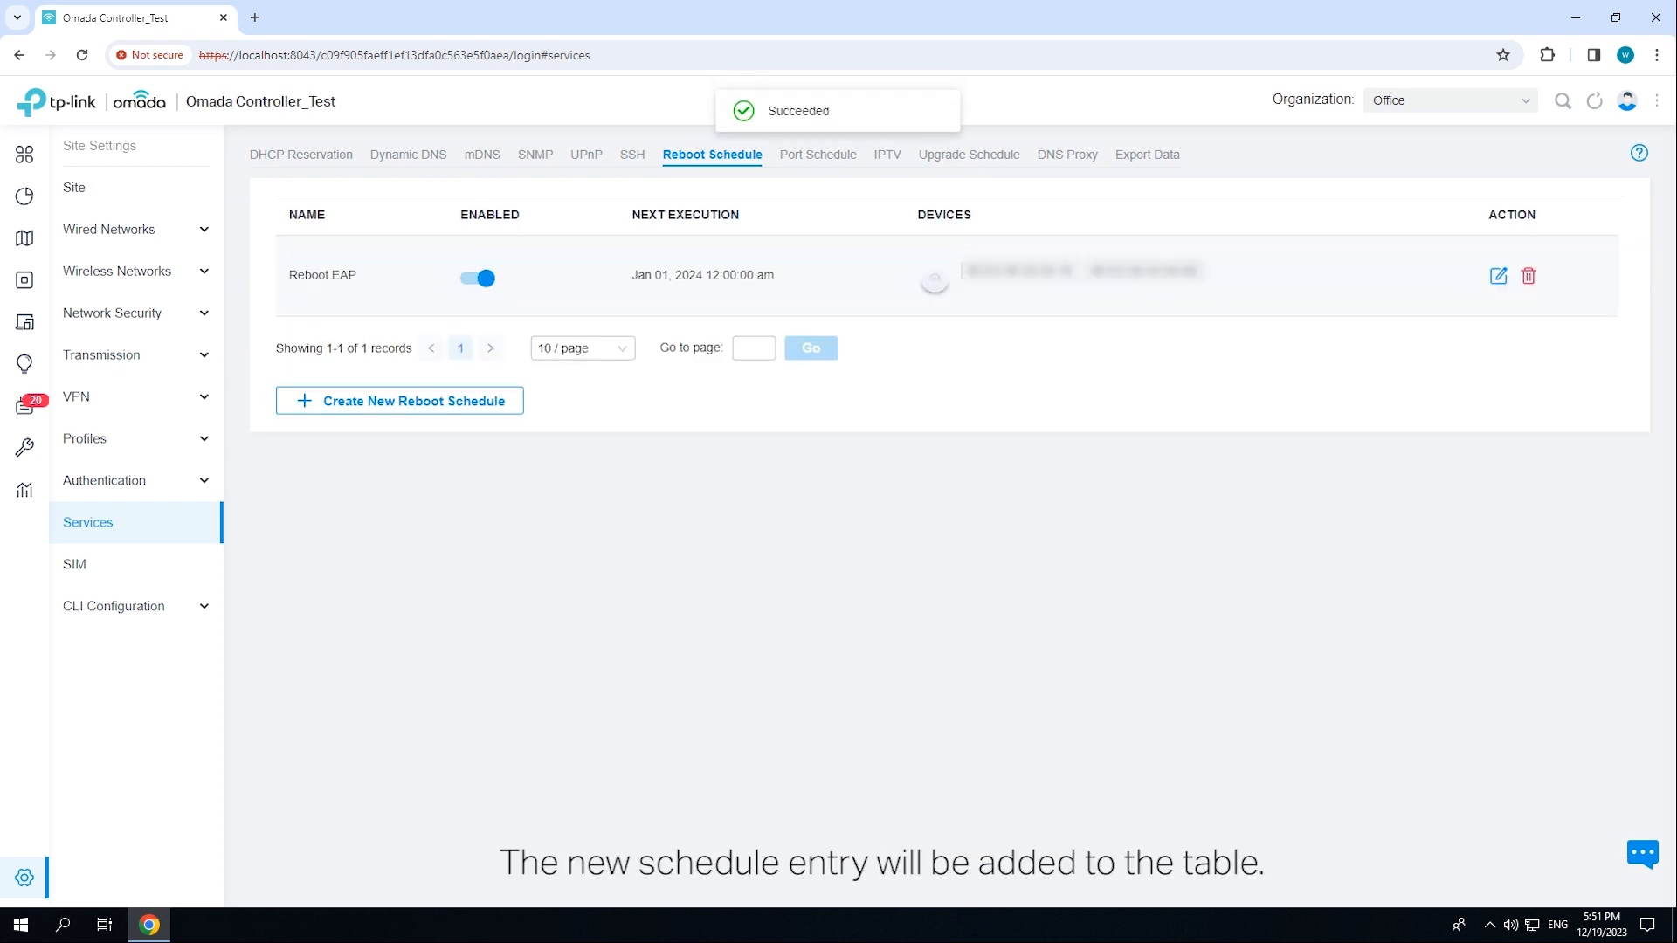